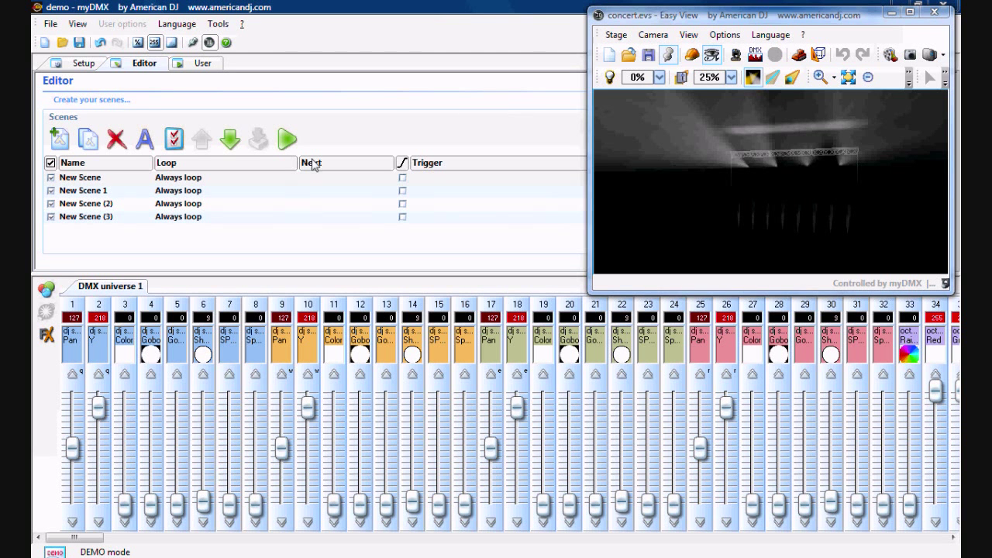
Preview New Scene, New Scene 1, New Scene (2) and New Scene (3) on the stage.
{"action": "left_click", "coordinate": [252, 180]}
{"action": "left_click", "coordinate": [254, 190]}
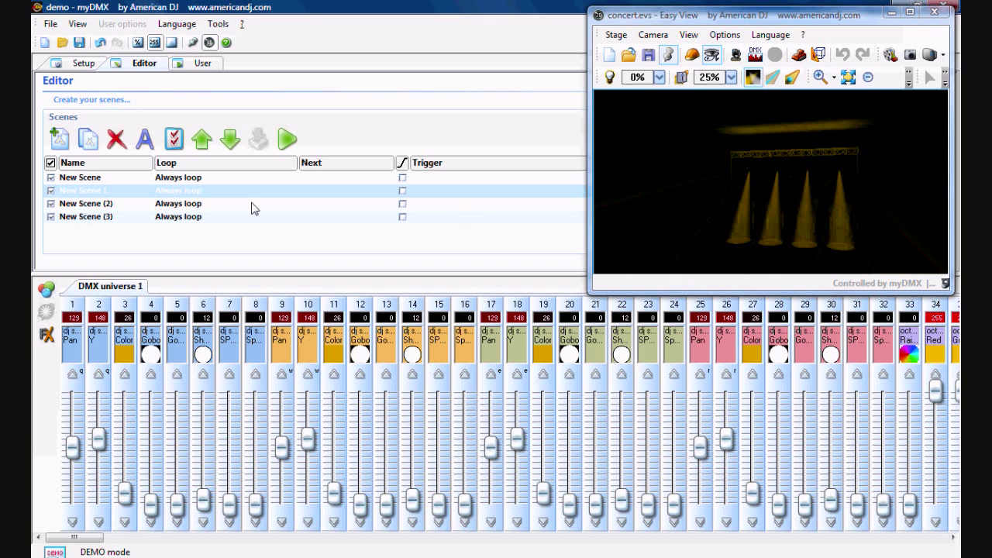
{"action": "left_click", "coordinate": [252, 203]}
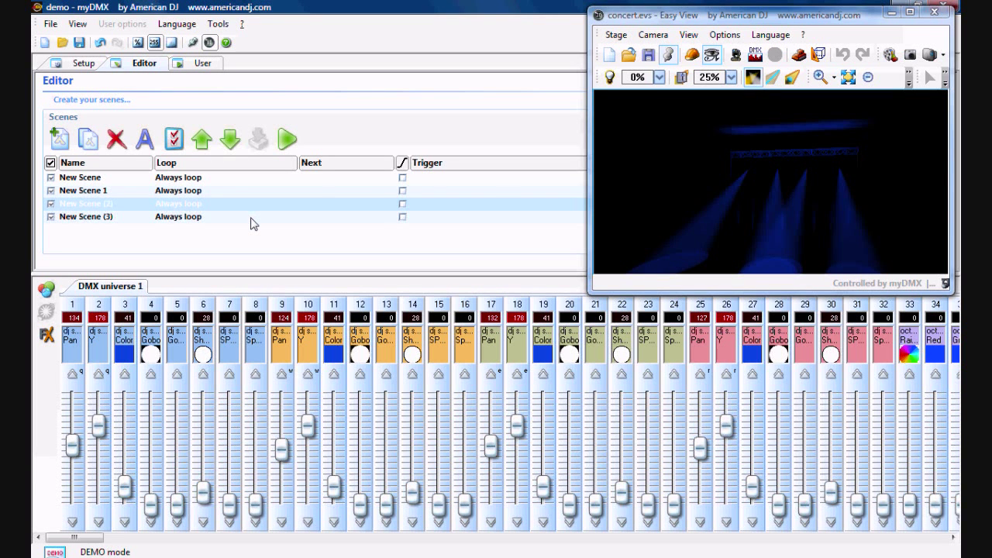
{"action": "left_click", "coordinate": [251, 218]}
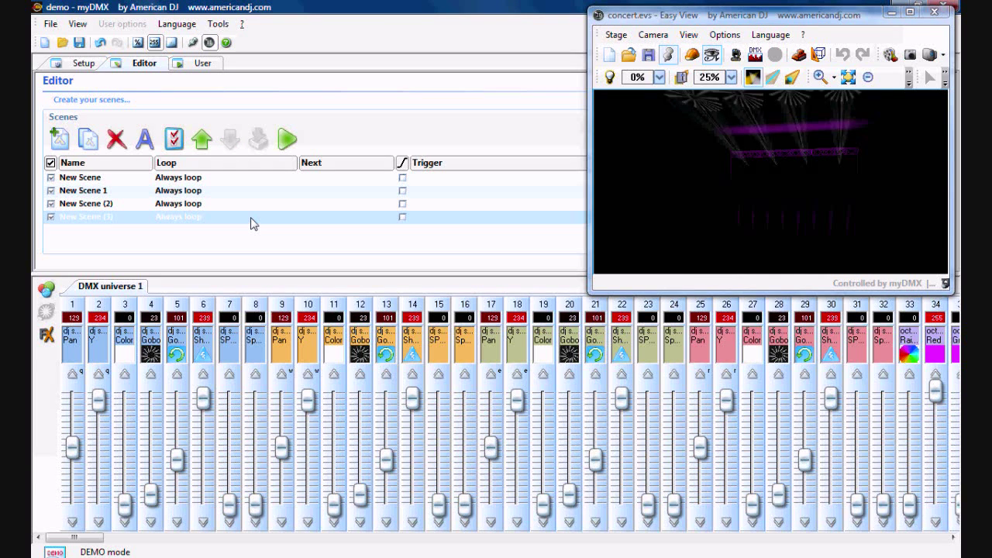
Play from New Scene and jump through New Scene 1, (2) and (3) in the User view, then return to the Editor.
{"action": "left_click", "coordinate": [227, 181]}
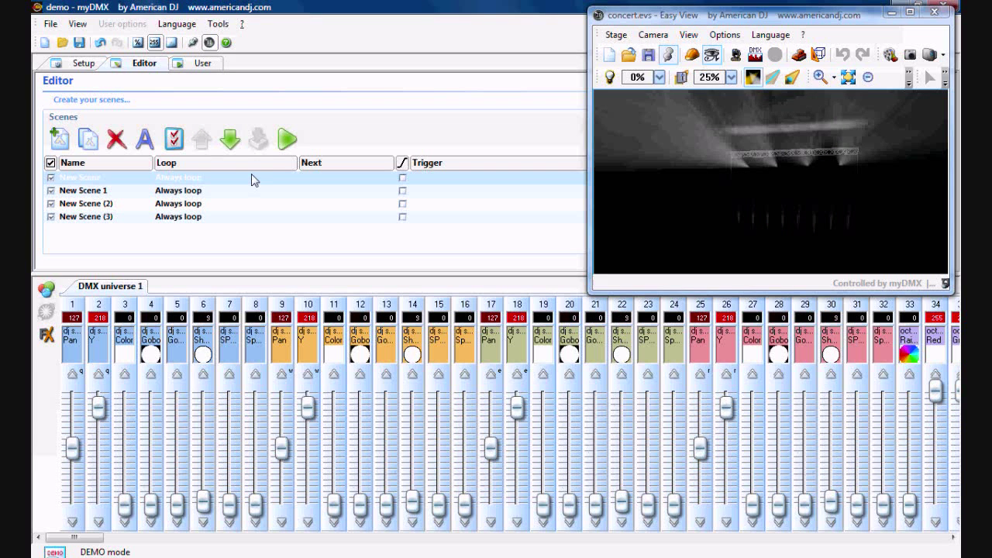
{"action": "left_click", "coordinate": [285, 141]}
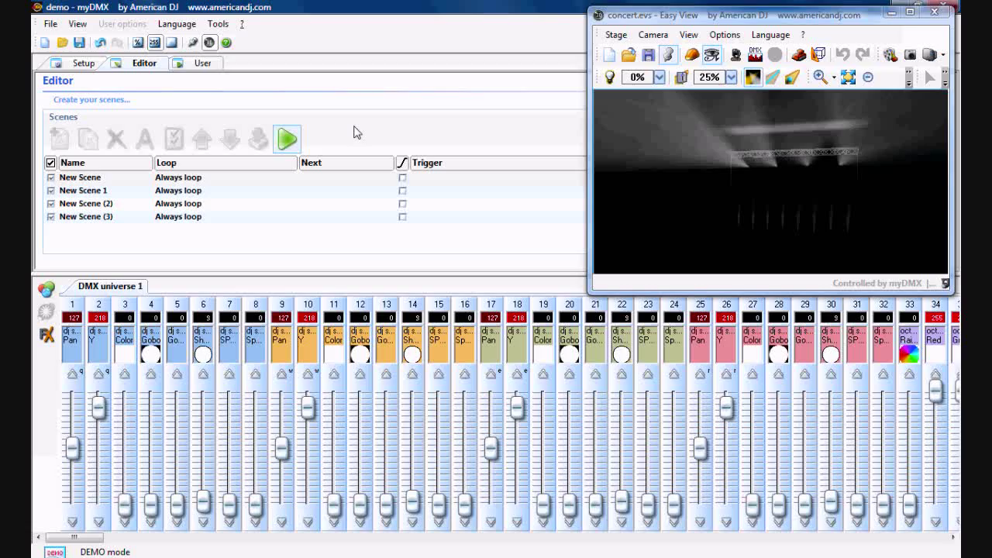
{"action": "left_click", "coordinate": [203, 65]}
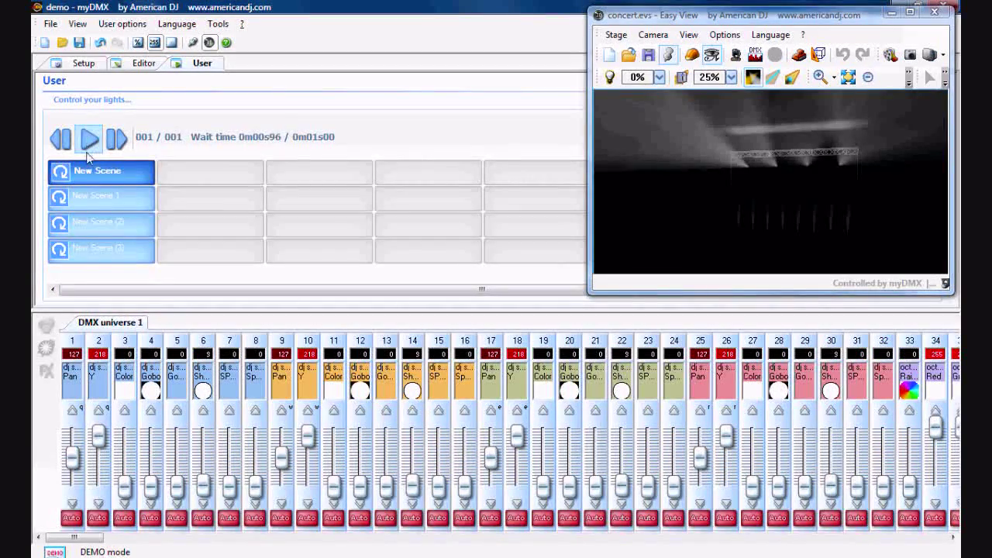
{"action": "left_click", "coordinate": [95, 196]}
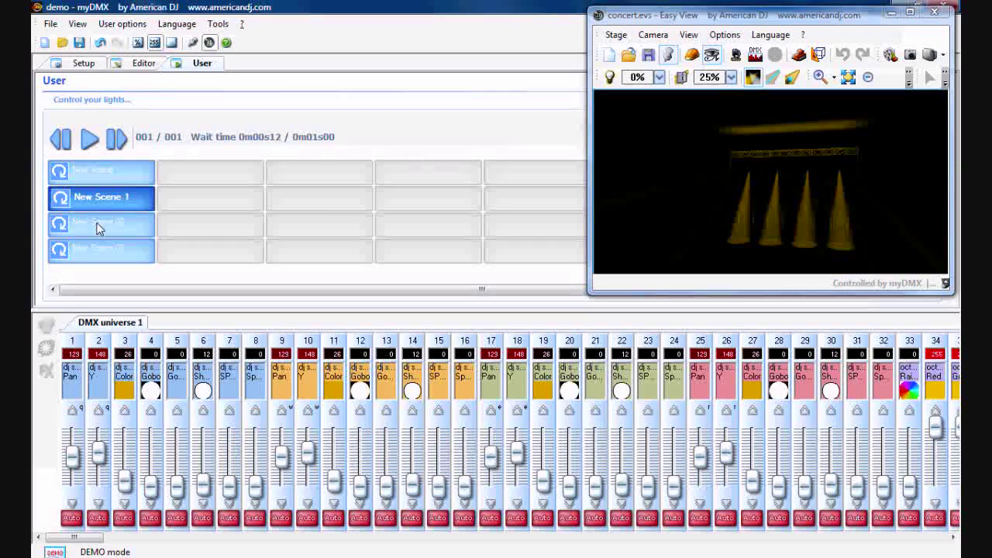
{"action": "left_click", "coordinate": [98, 225]}
{"action": "left_click", "coordinate": [99, 250]}
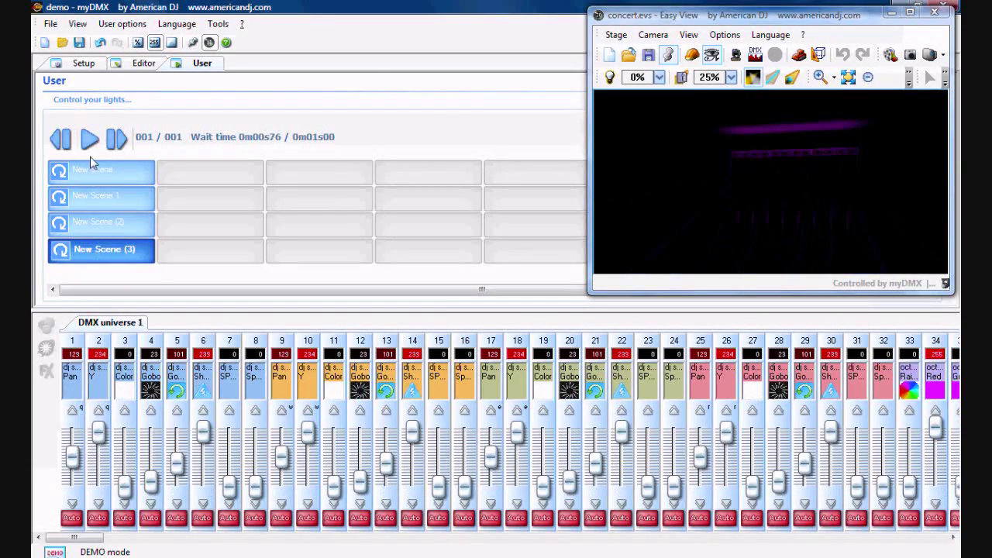
{"action": "left_click", "coordinate": [148, 65]}
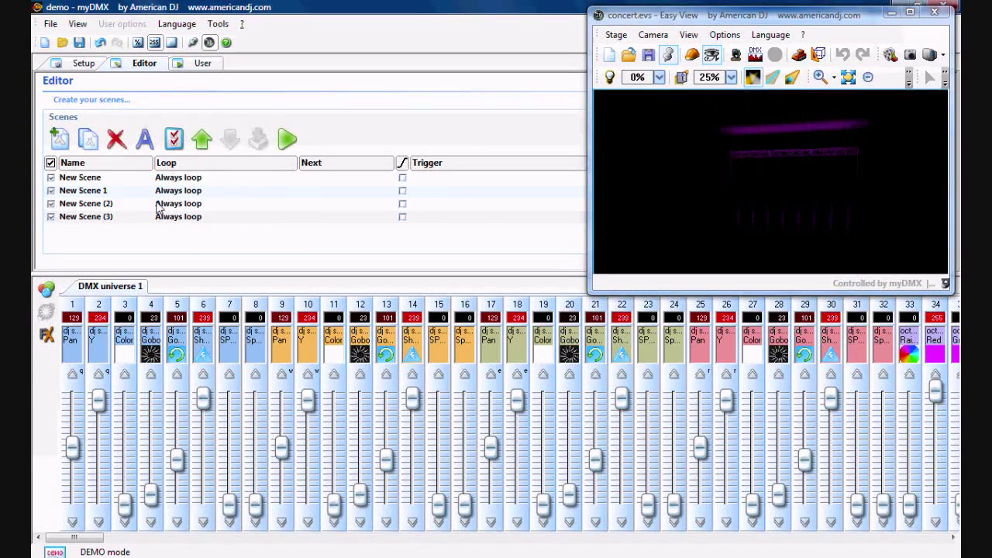
Set New Scene and New Scene 1 to 2 Loops.
{"action": "left_click", "coordinate": [237, 184]}
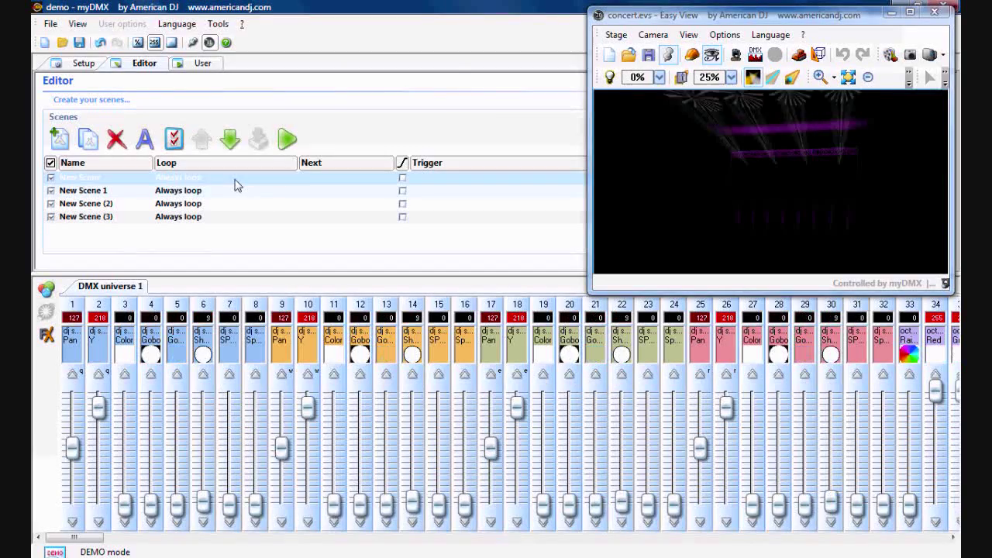
{"action": "left_click", "coordinate": [236, 180]}
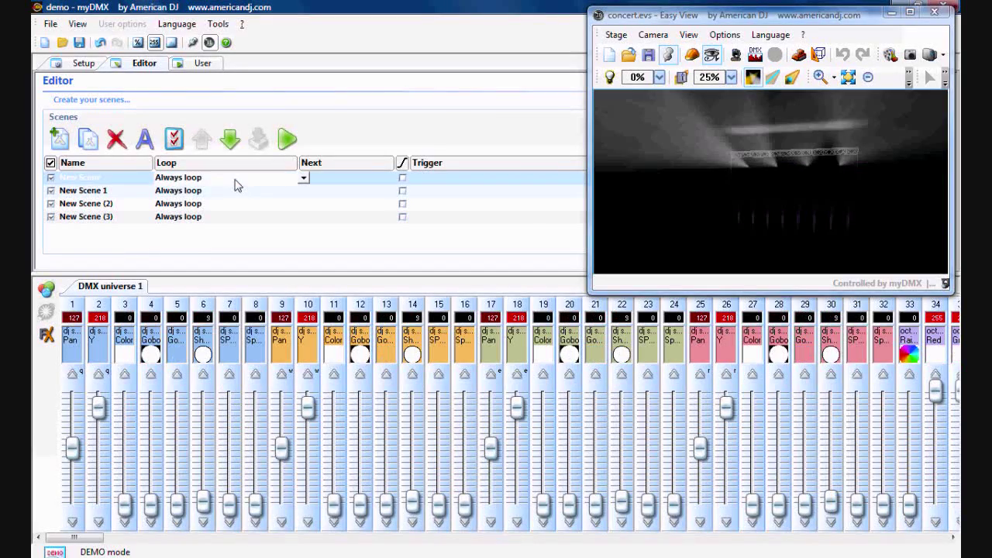
{"action": "left_click", "coordinate": [303, 178]}
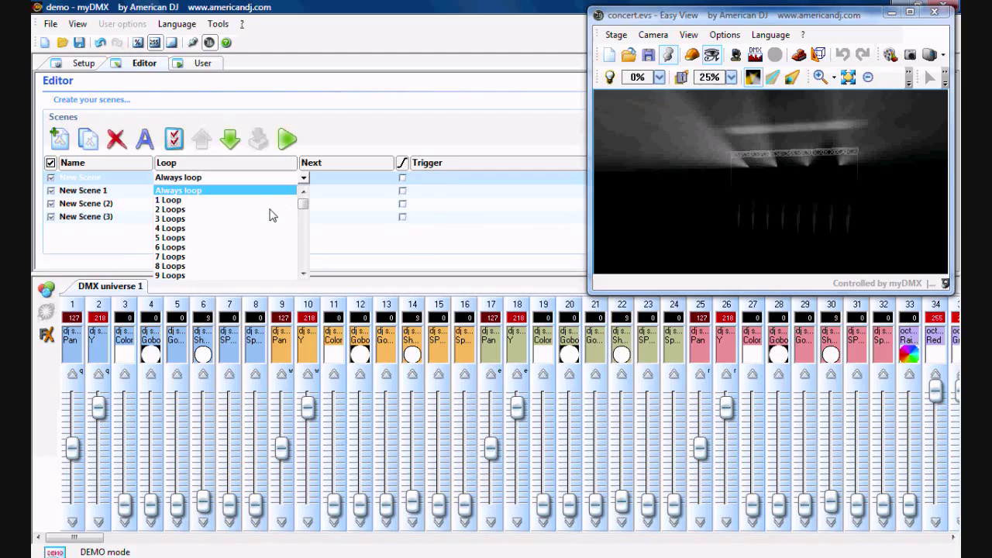
{"action": "left_click", "coordinate": [180, 209]}
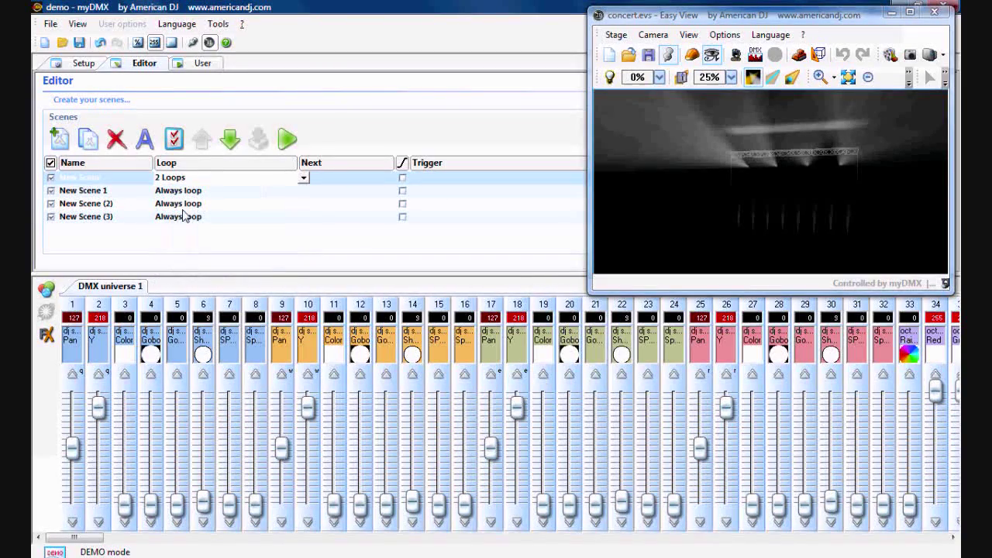
{"action": "left_click", "coordinate": [290, 192]}
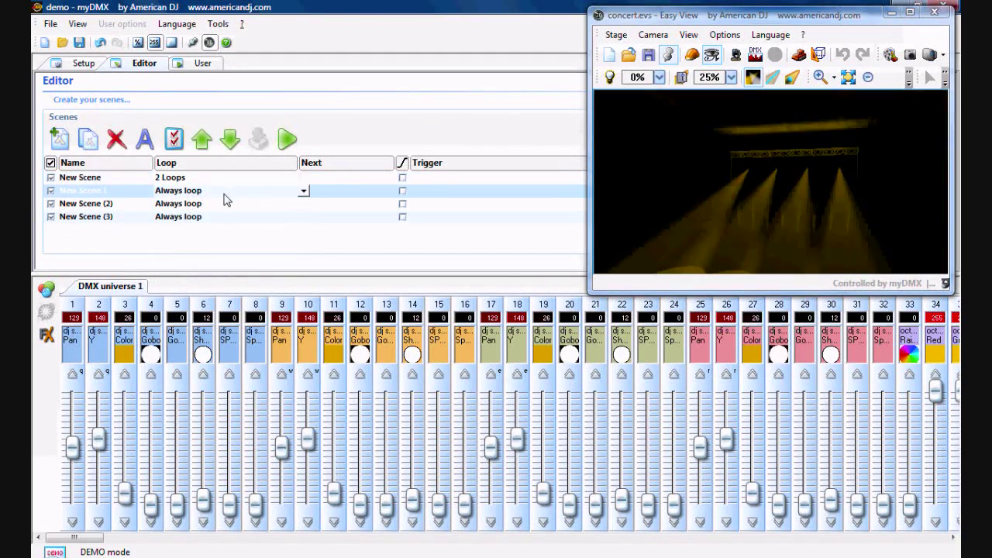
{"action": "left_click", "coordinate": [303, 192]}
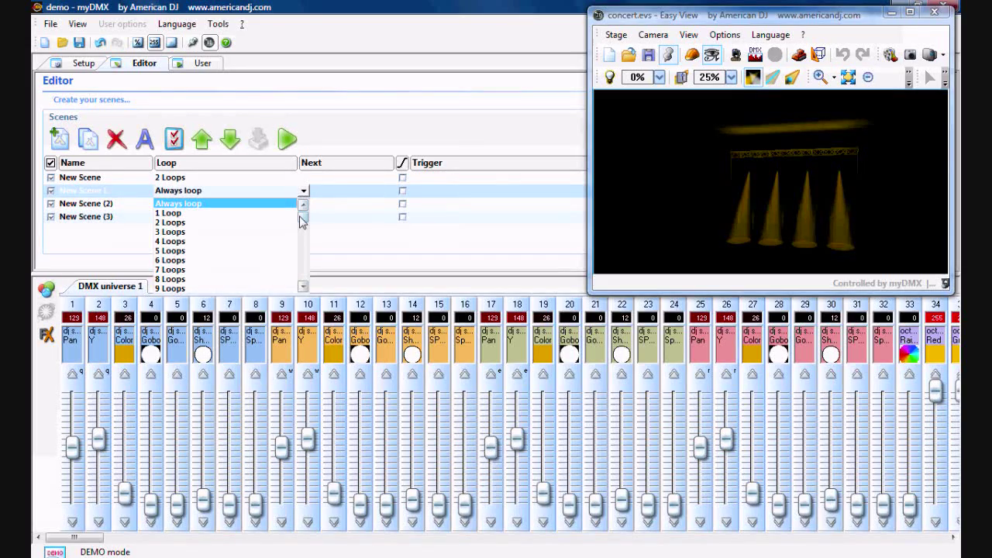
{"action": "mouse_move", "coordinate": [302, 221]}
{"action": "left_mouse_down"}
{"action": "mouse_move", "coordinate": [297, 304]}
{"action": "mouse_move", "coordinate": [303, 205]}
{"action": "left_mouse_up"}
{"action": "left_click", "coordinate": [303, 191]}
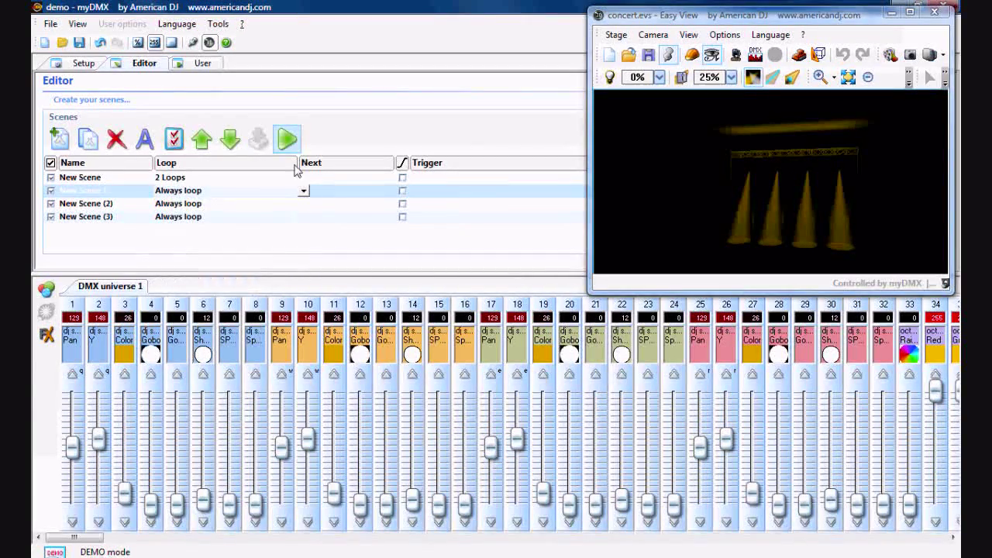
{"action": "left_click", "coordinate": [303, 191]}
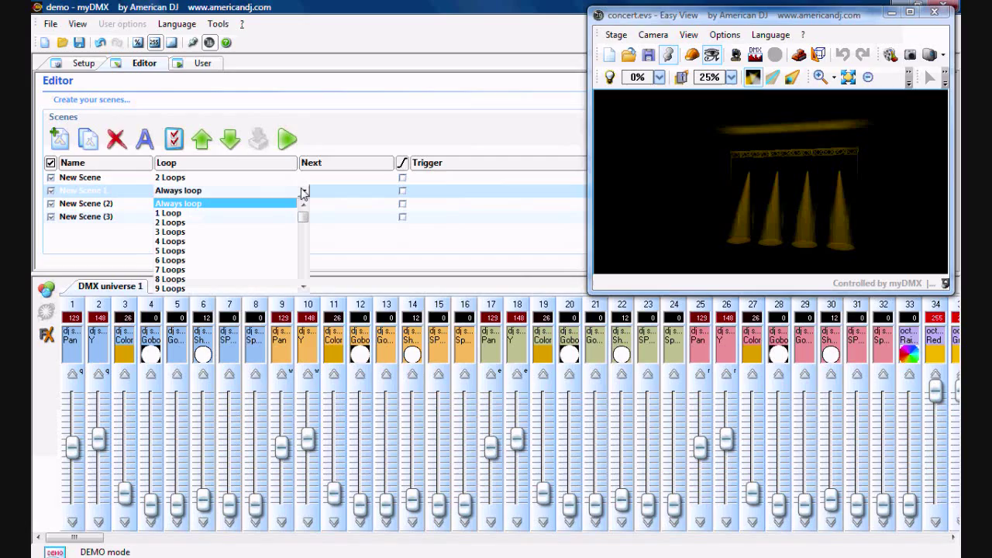
{"action": "left_click", "coordinate": [185, 223]}
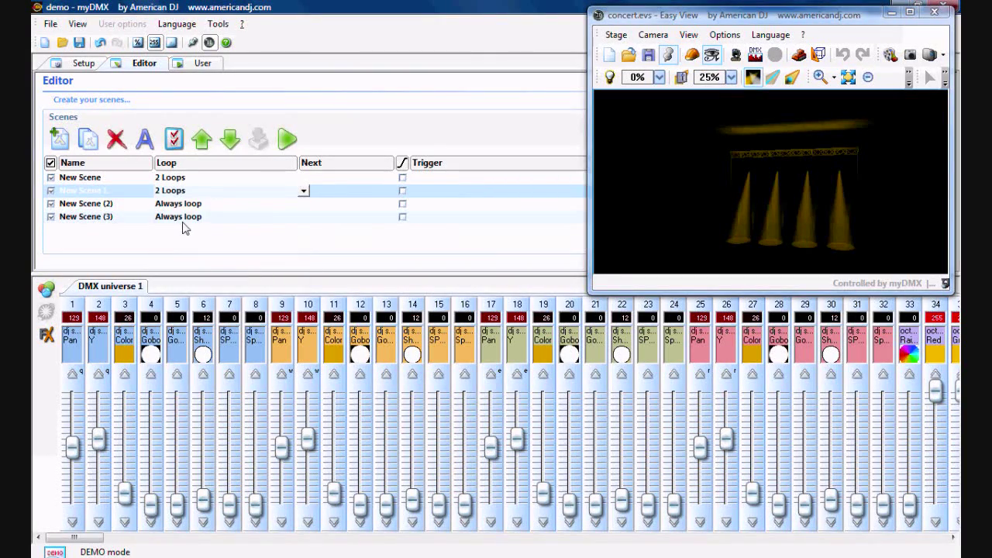
Set New Scene (2) and New Scene (3) to 2 Loops.
{"action": "left_click", "coordinate": [297, 207]}
{"action": "left_click", "coordinate": [303, 204]}
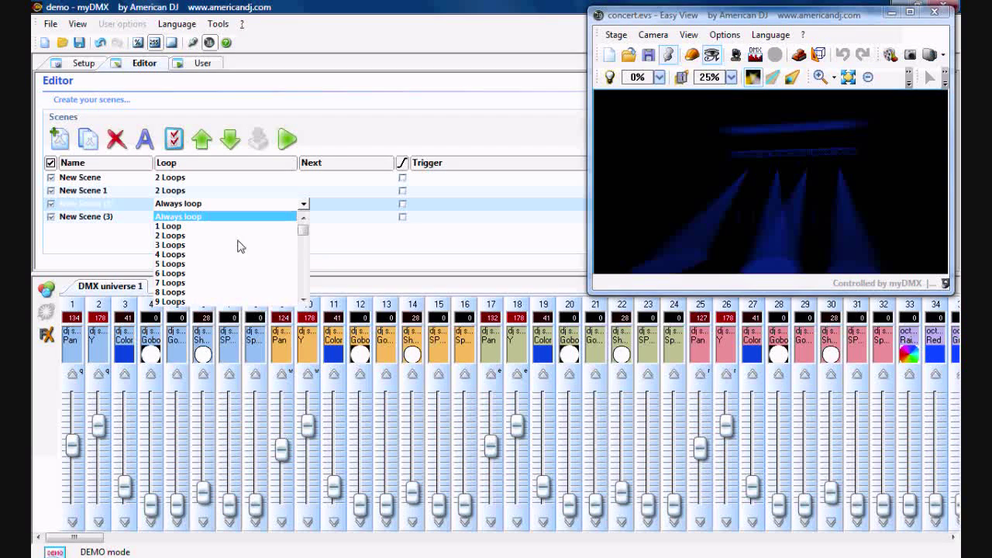
{"action": "left_click", "coordinate": [182, 236]}
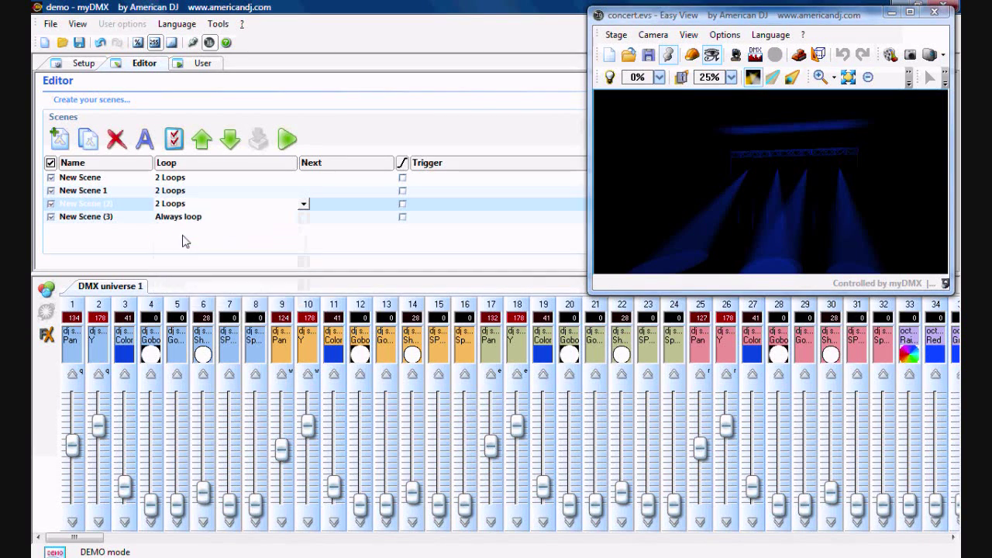
{"action": "left_click", "coordinate": [291, 222]}
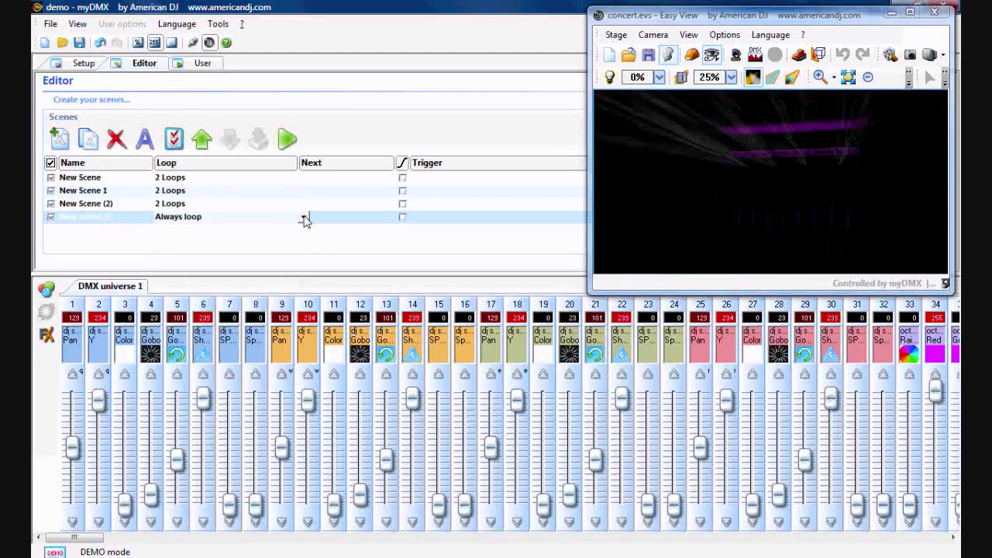
{"action": "left_click", "coordinate": [303, 218]}
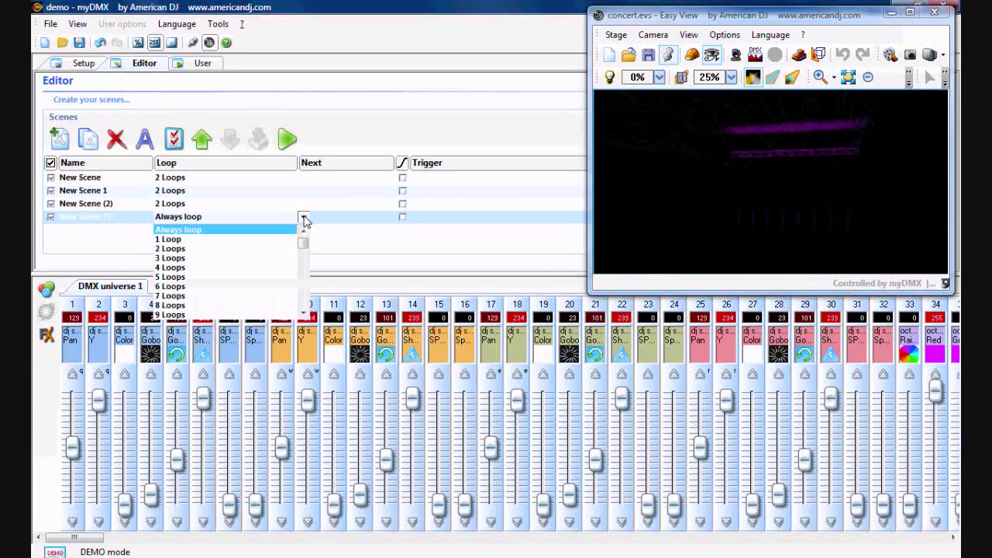
{"action": "left_click", "coordinate": [176, 249]}
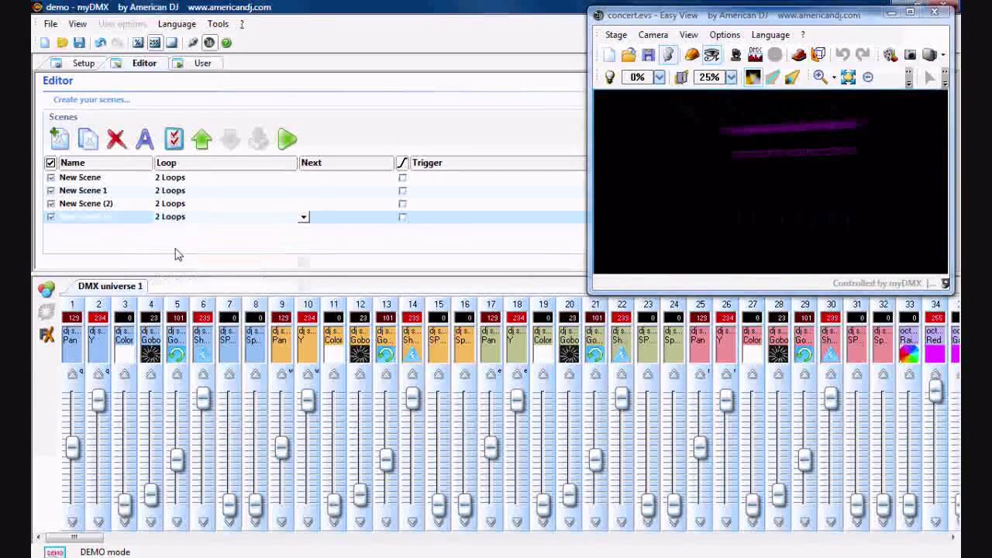
{"action": "left_click", "coordinate": [303, 216]}
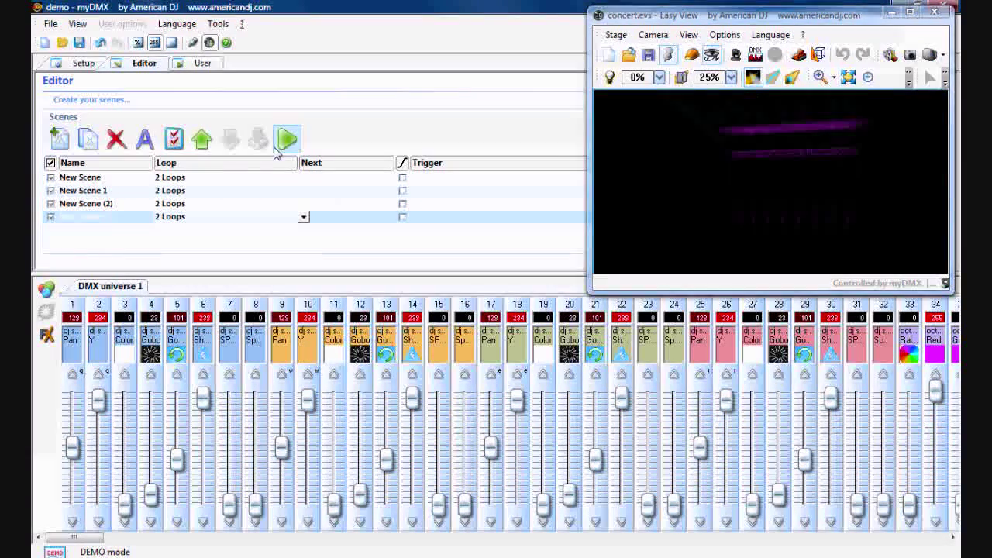
Set the Next column to Next for New Scene and New Scene 1.
{"action": "left_click", "coordinate": [331, 179]}
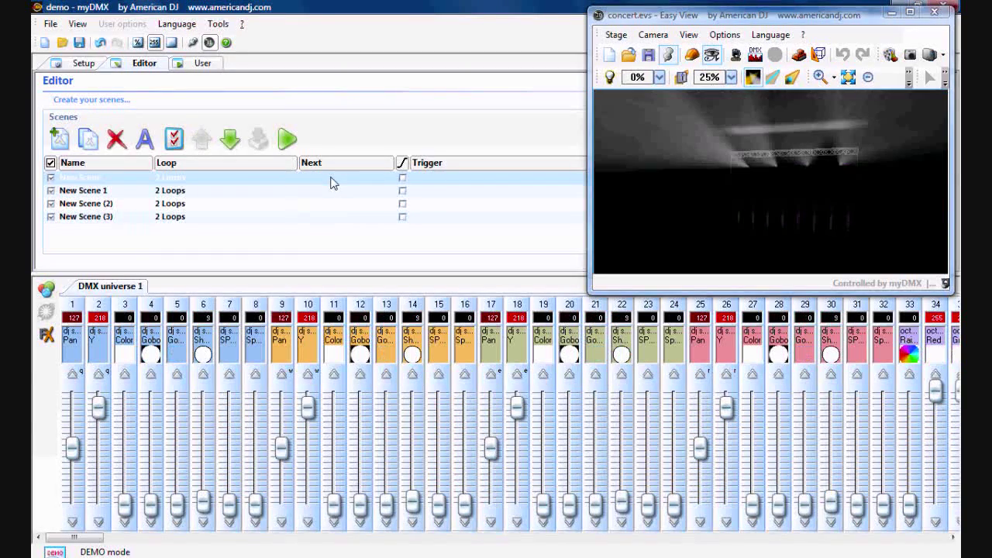
{"action": "left_click", "coordinate": [331, 183]}
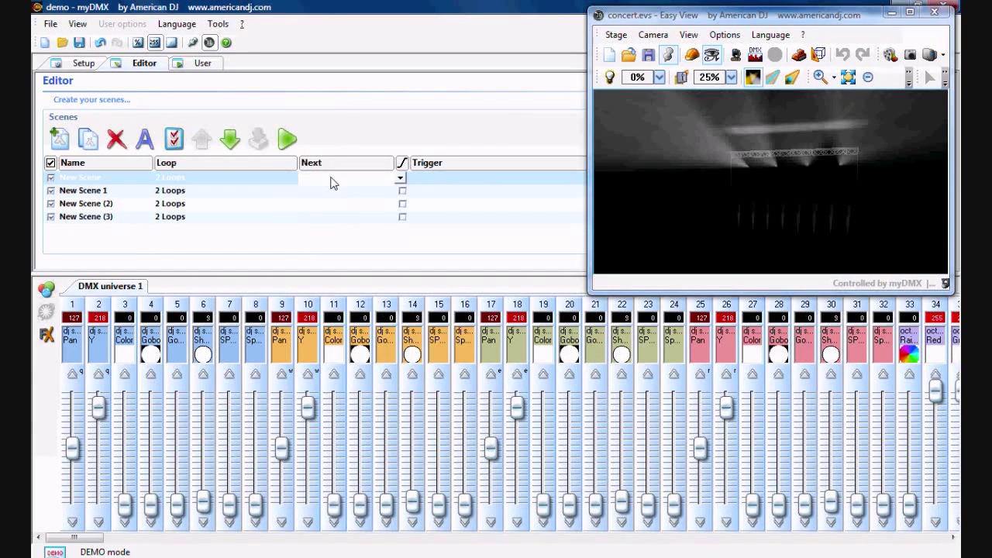
{"action": "left_click", "coordinate": [400, 179]}
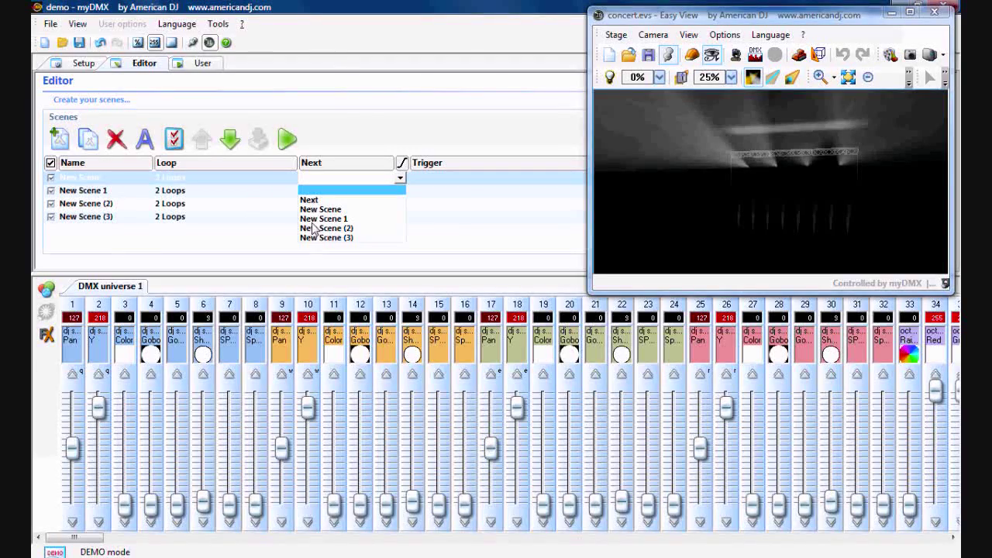
{"action": "left_click", "coordinate": [314, 200]}
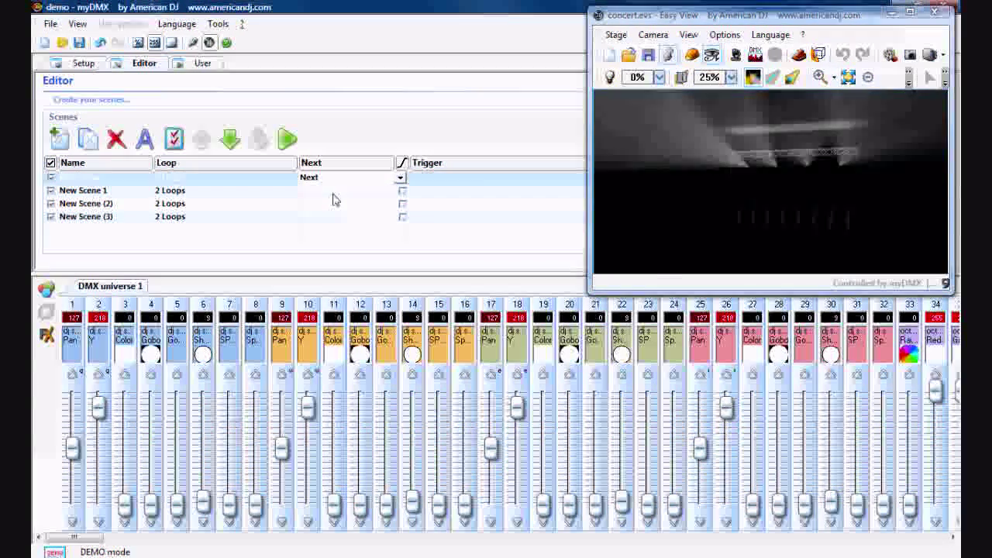
{"action": "left_click", "coordinate": [331, 195]}
{"action": "left_click", "coordinate": [401, 194]}
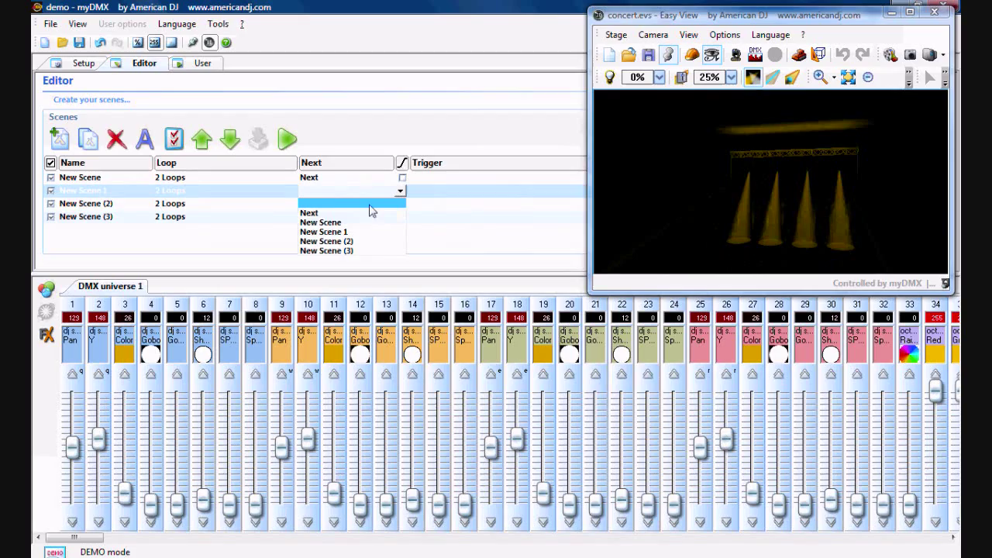
{"action": "left_click", "coordinate": [321, 216]}
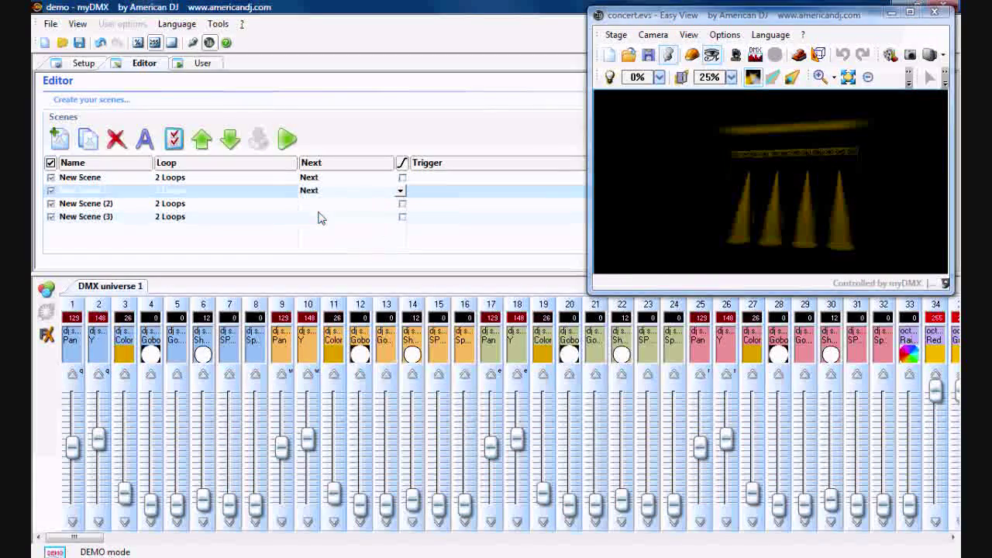
Set the Next column to Next for New Scene (2) and New Scene (3).
{"action": "left_click", "coordinate": [393, 207]}
{"action": "left_click", "coordinate": [401, 206]}
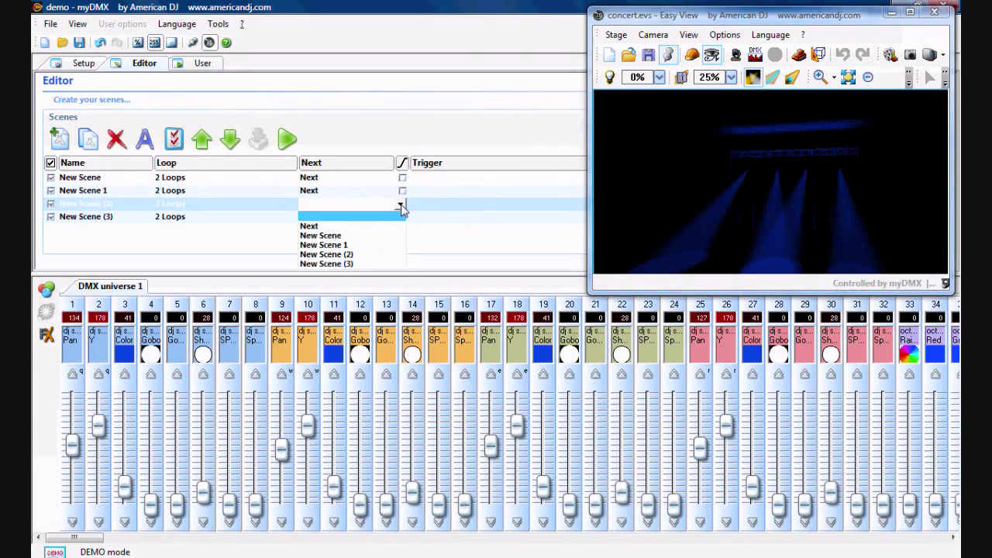
{"action": "left_click", "coordinate": [318, 226]}
{"action": "left_click", "coordinate": [369, 217]}
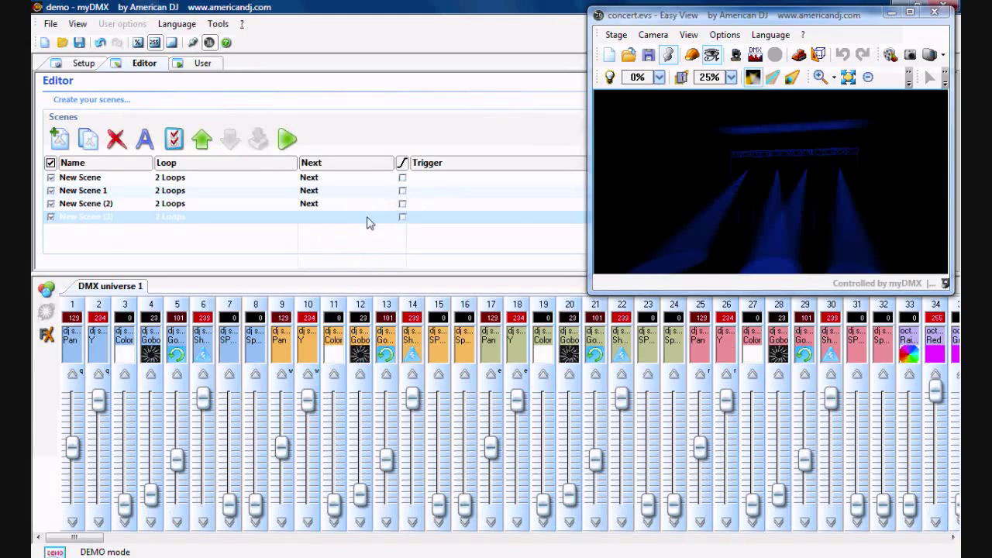
{"action": "left_click", "coordinate": [401, 217]}
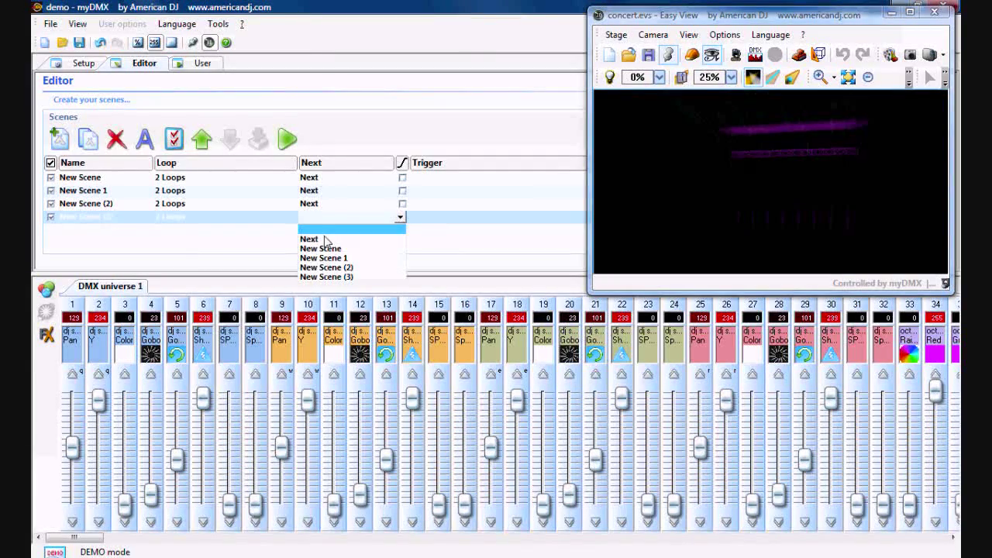
{"action": "left_click", "coordinate": [326, 240]}
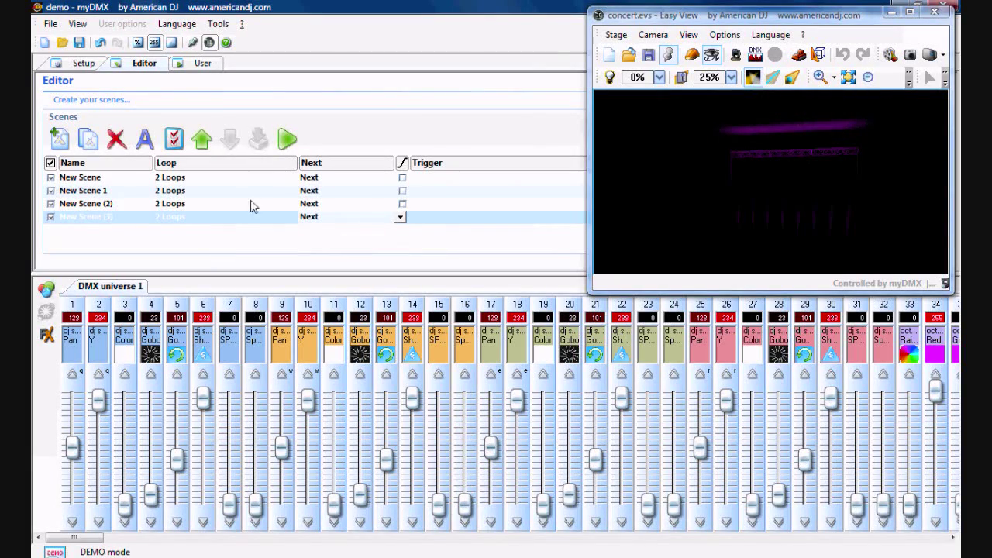
Confirm New Scene (3)'s Next setting, move the Easy View preview down, and edit New Scene's fade time.
{"action": "left_click", "coordinate": [392, 244]}
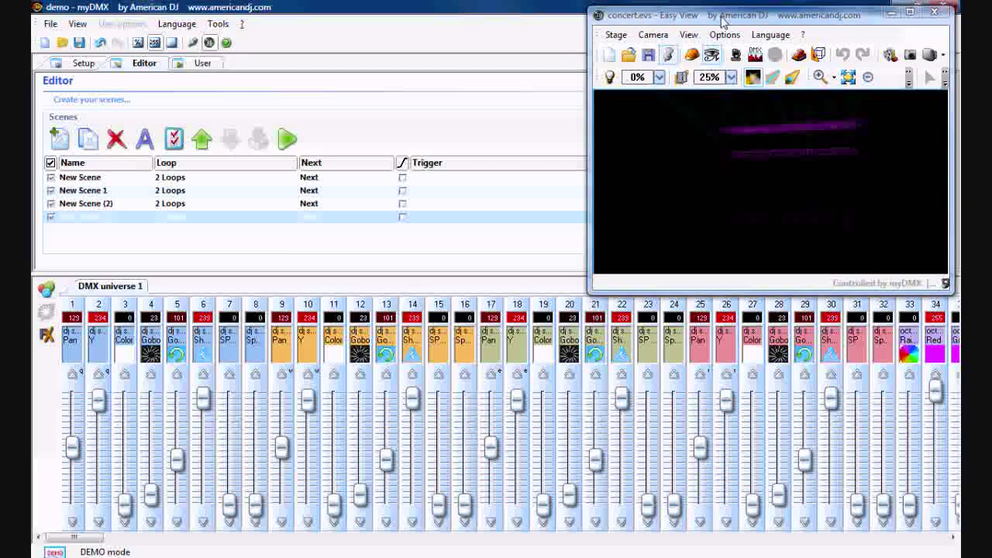
{"action": "left_click_drag", "start_coordinate": [720, 15], "coordinate": [369, 301]}
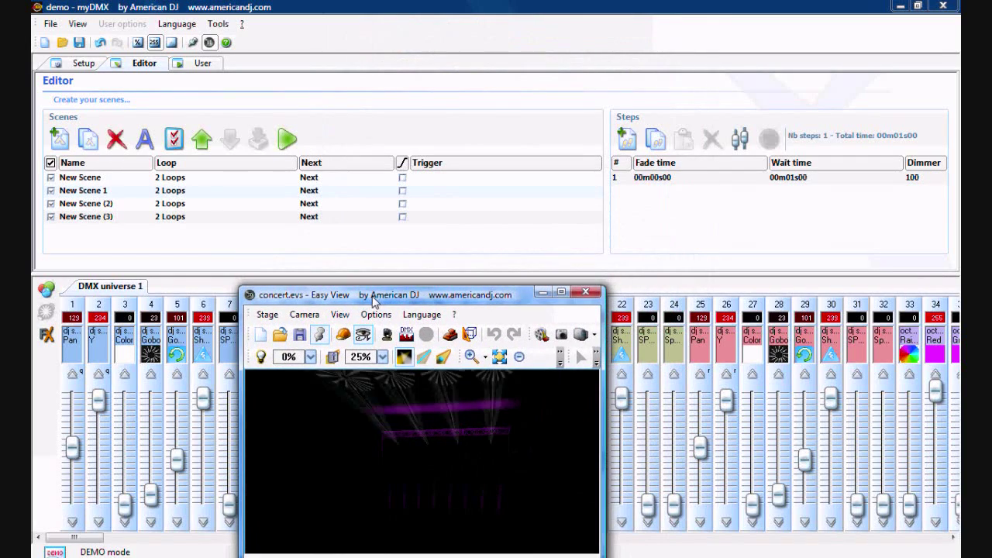
{"action": "left_click", "coordinate": [330, 179]}
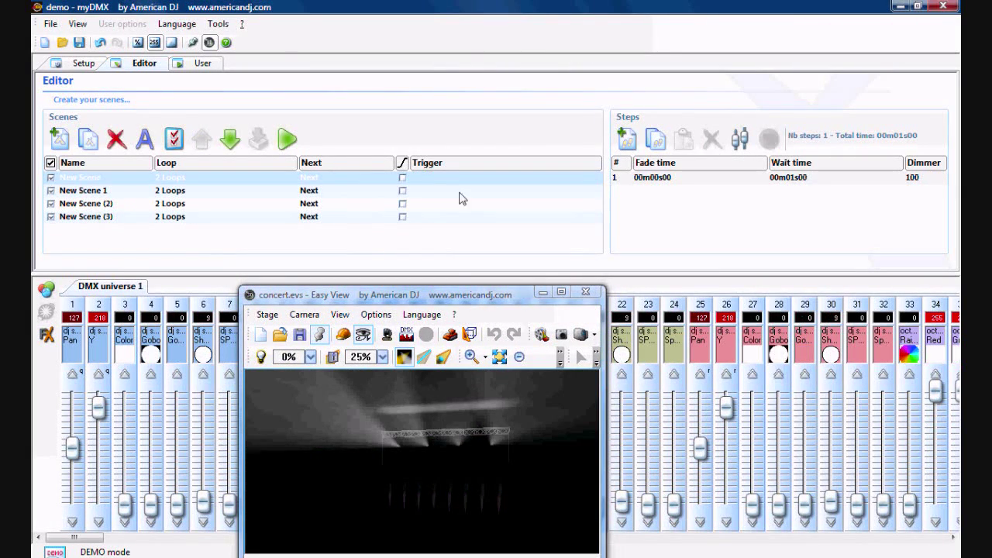
{"action": "left_click", "coordinate": [653, 178]}
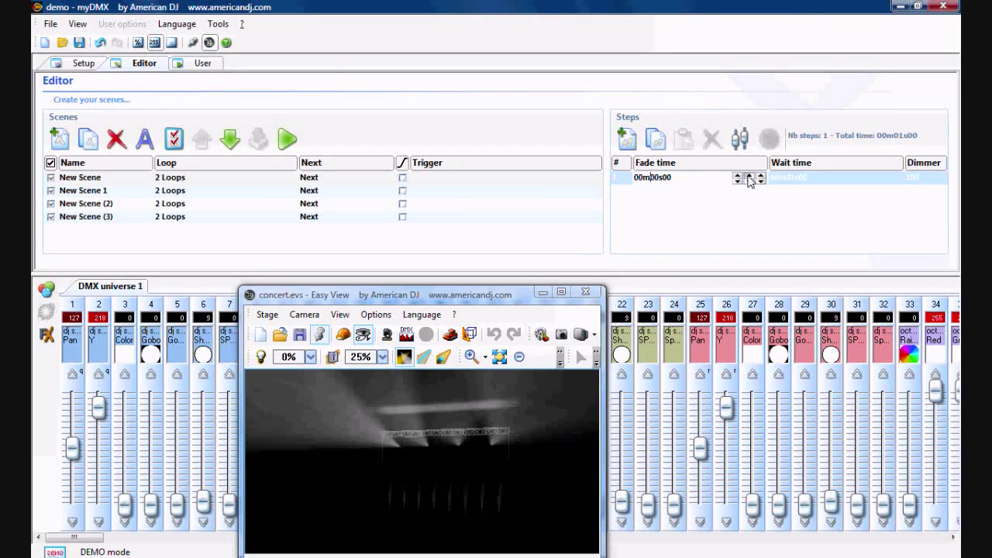
Give New Scene 1's step a 00m01s00 fade and 00m00s16 wait time.
{"action": "left_click", "coordinate": [347, 192]}
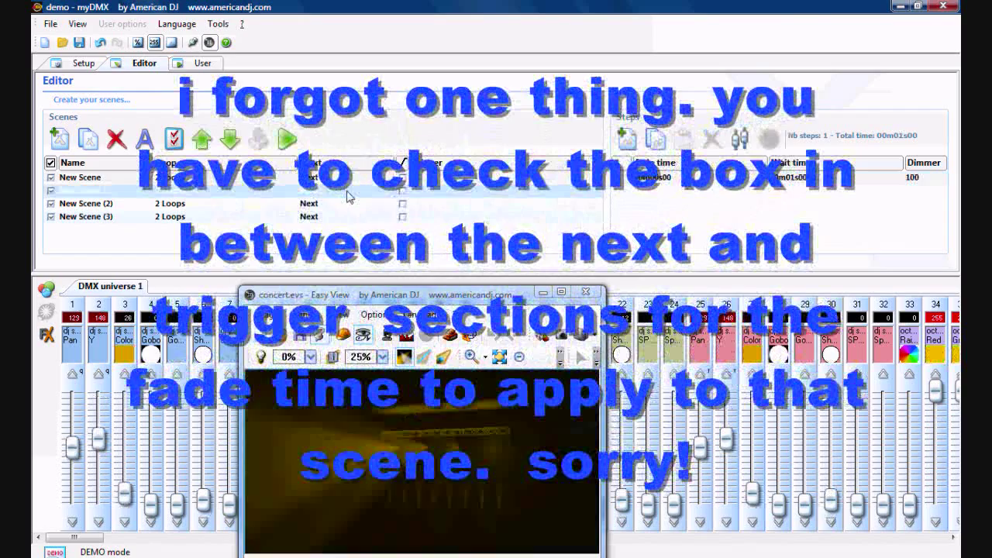
{"action": "left_click", "coordinate": [703, 189]}
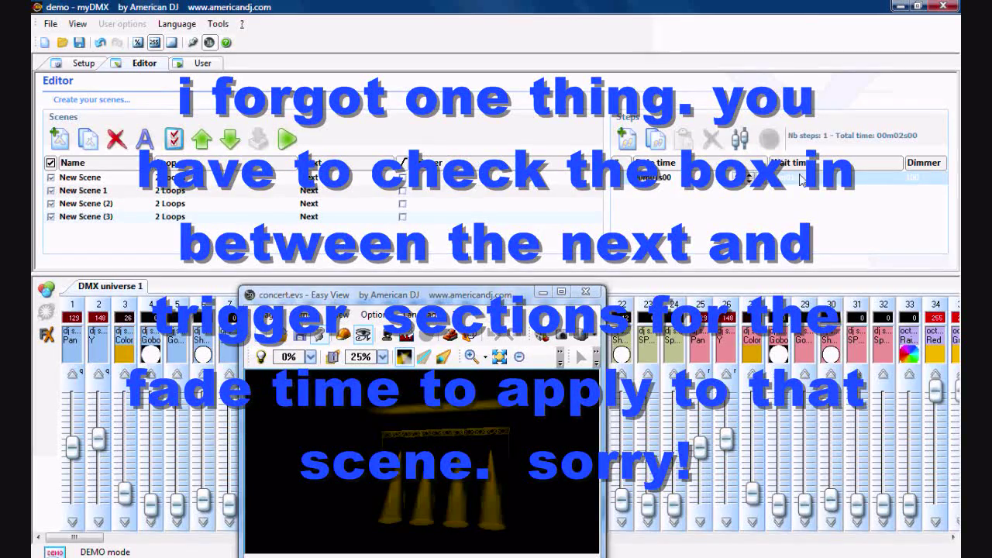
{"action": "left_click", "coordinate": [824, 184]}
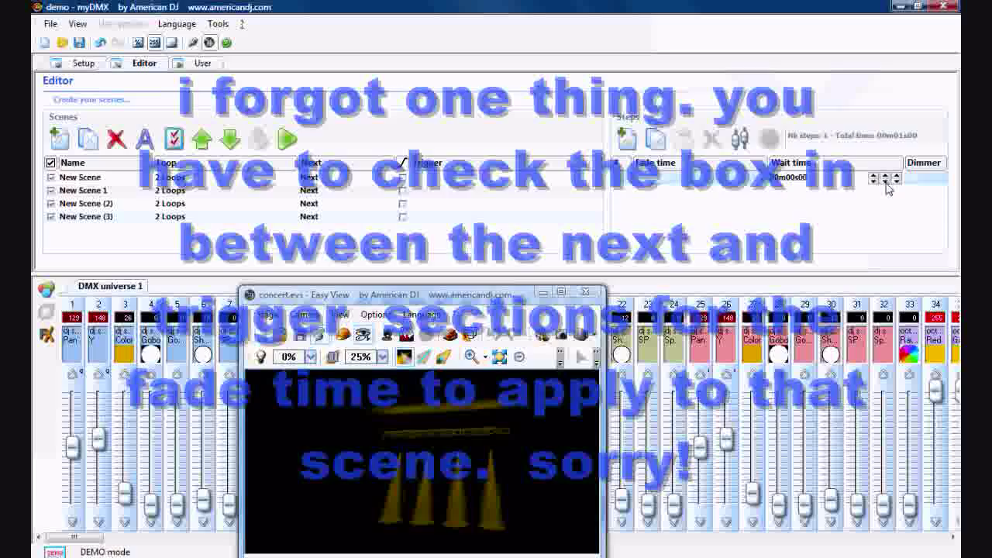
{"action": "left_click", "coordinate": [897, 179]}
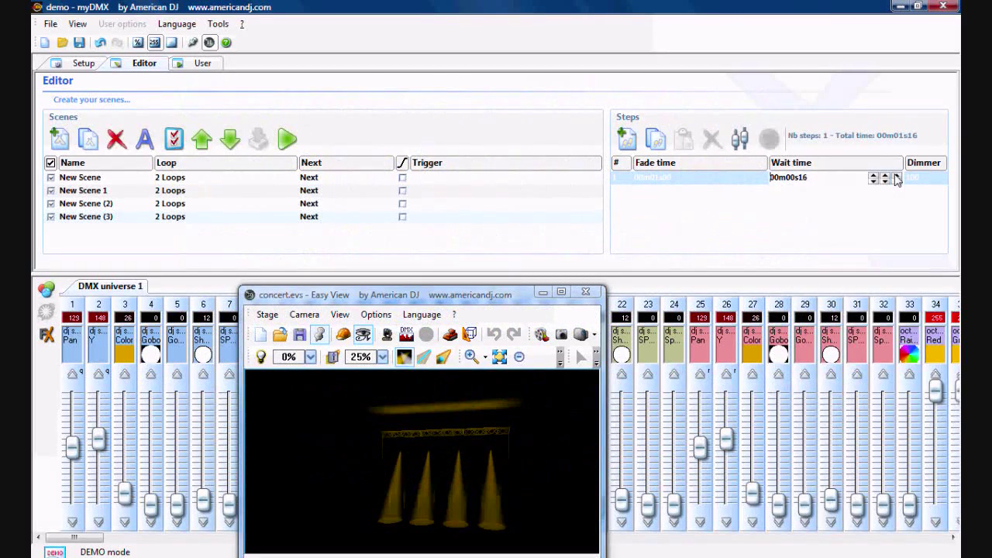
{"action": "left_click", "coordinate": [788, 209]}
Set New Scene's step wait time to 00m00s16.
{"action": "left_click", "coordinate": [383, 178]}
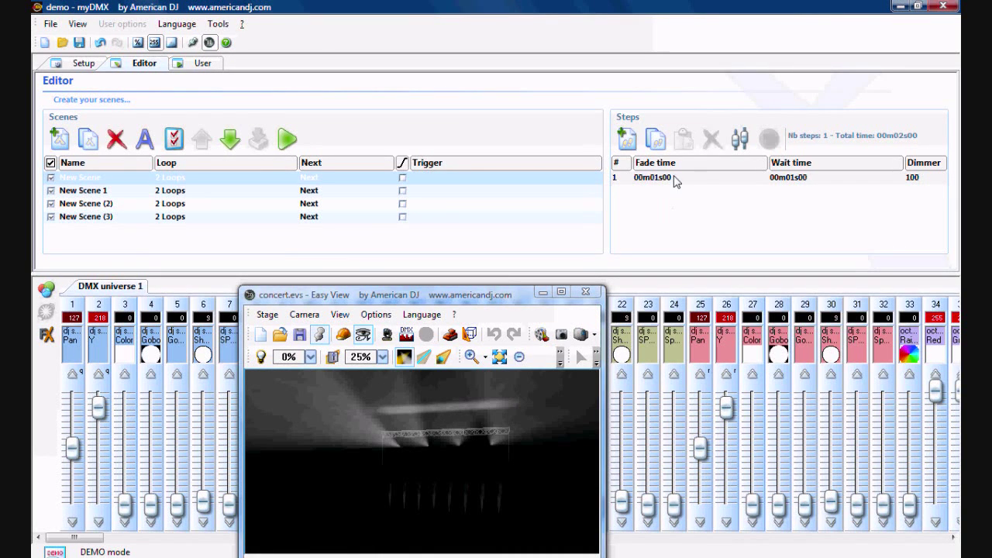
{"action": "left_click", "coordinate": [806, 178]}
{"action": "left_click", "coordinate": [806, 178]}
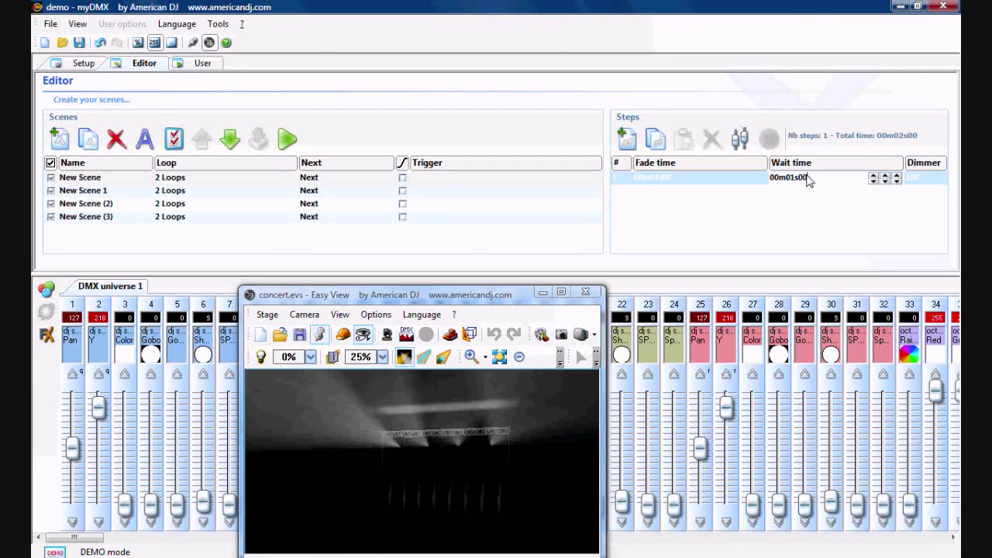
{"action": "left_click", "coordinate": [897, 181]}
{"action": "left_click", "coordinate": [897, 176]}
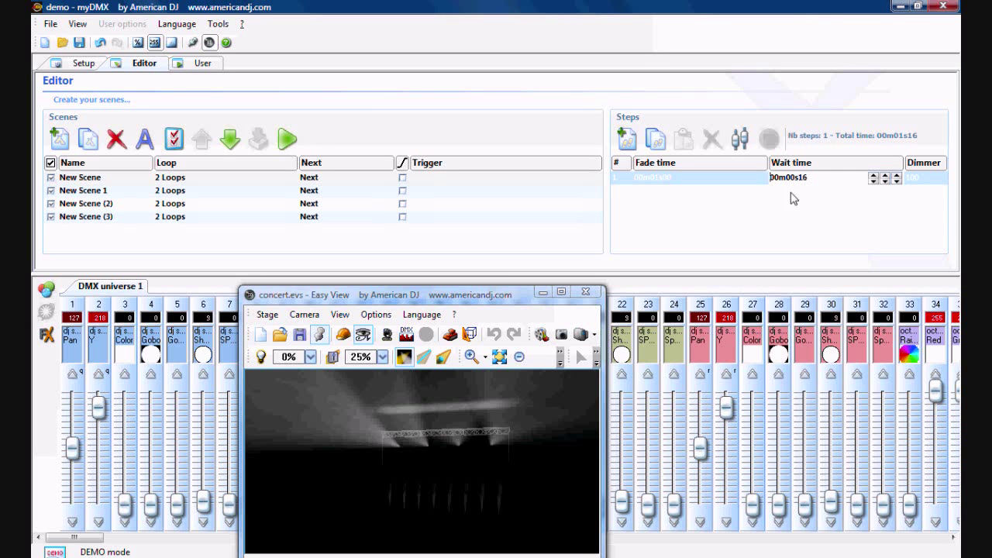
Give New Scene (2)'s step a 00m01s00 fade and 00m00s16 wait time.
{"action": "left_click", "coordinate": [356, 194]}
{"action": "left_click", "coordinate": [353, 207]}
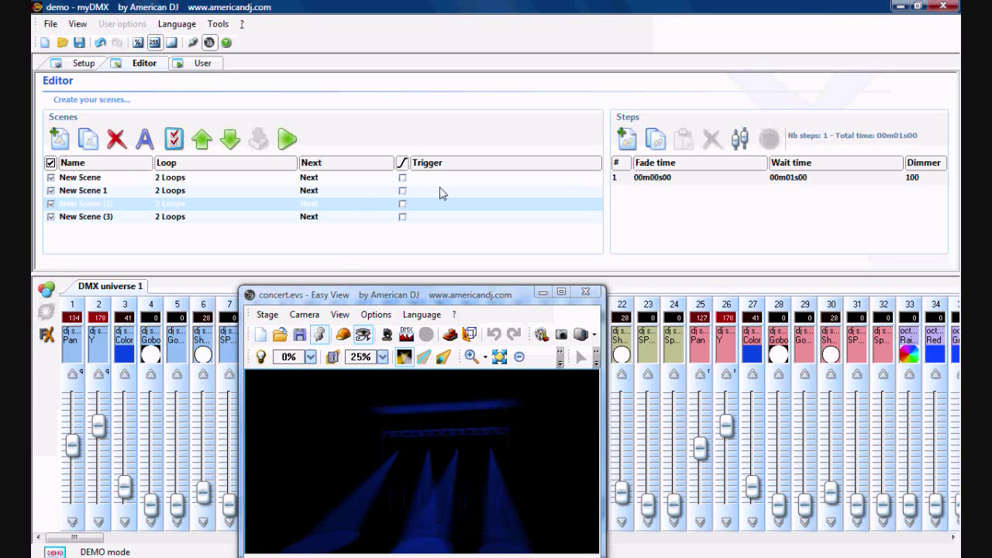
{"action": "left_click", "coordinate": [665, 177]}
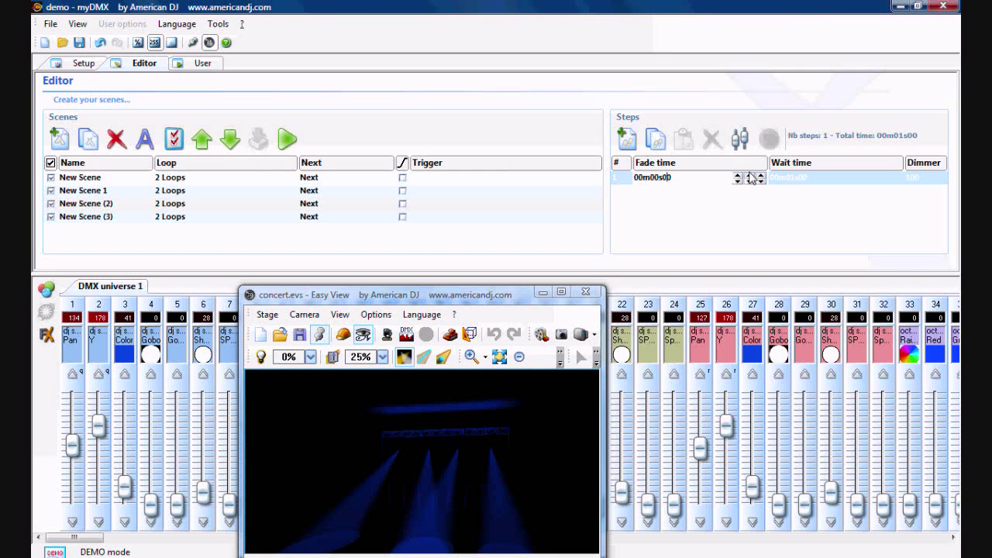
{"action": "left_click", "coordinate": [848, 180]}
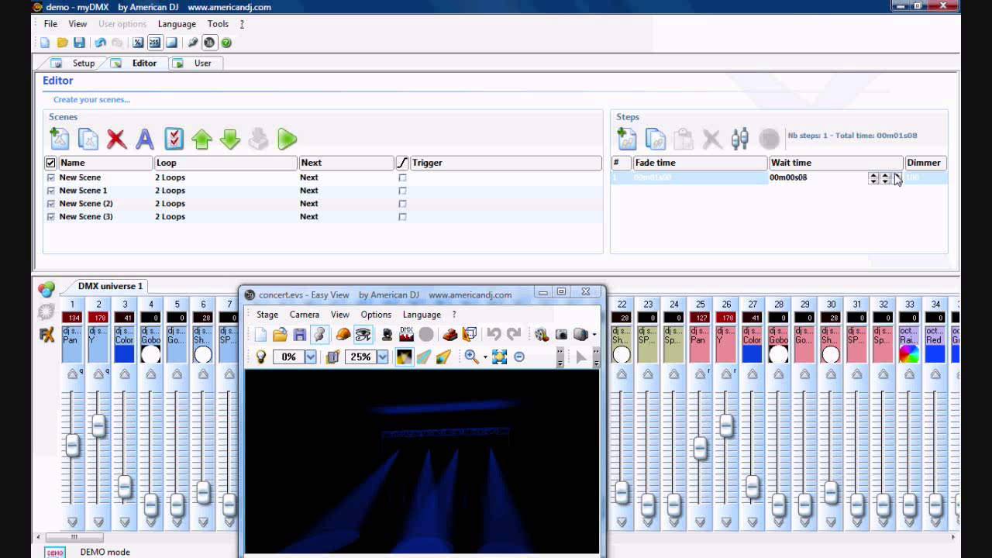
{"action": "left_click", "coordinate": [897, 179]}
{"action": "left_click", "coordinate": [443, 206]}
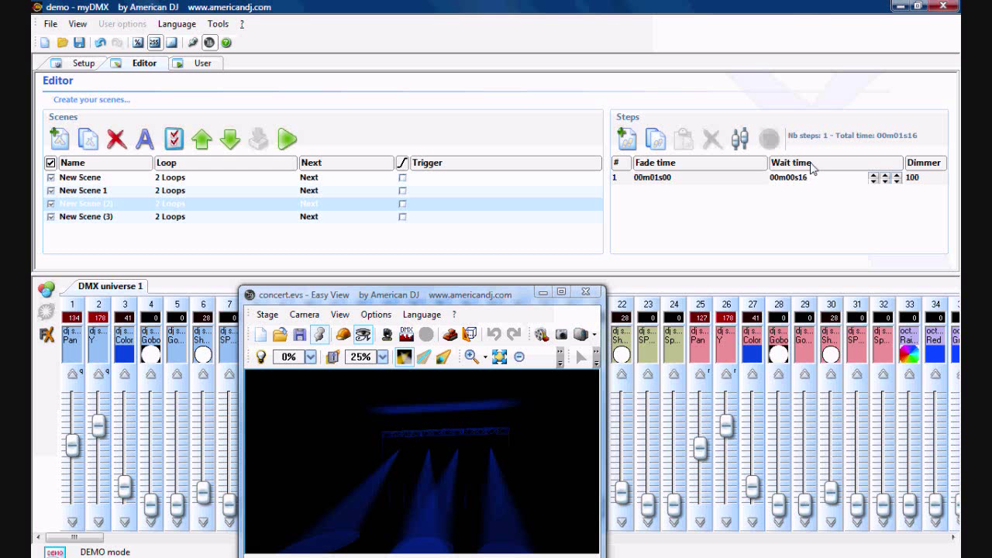
Give New Scene (3)'s step a 00m01s00 fade and 00m00s16 wait time.
{"action": "left_click", "coordinate": [536, 217]}
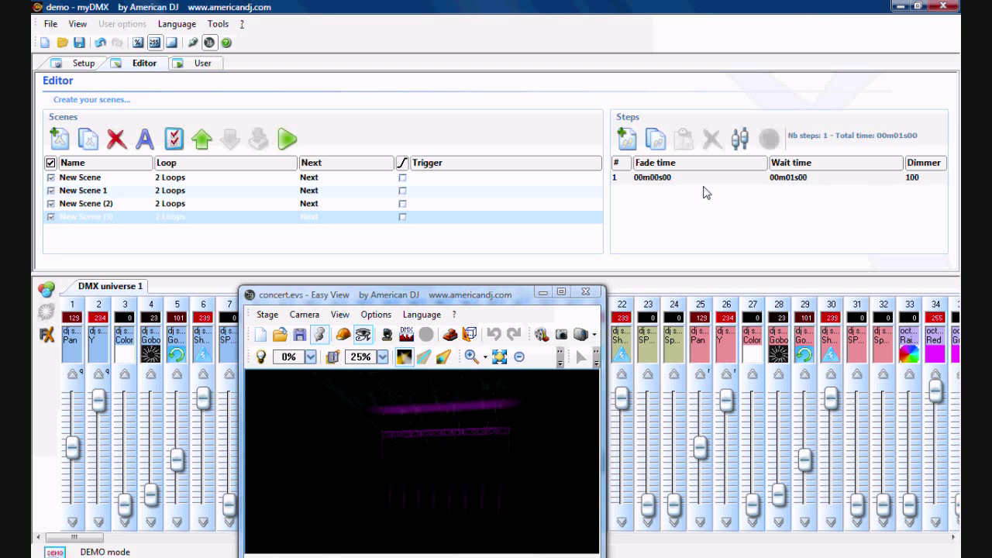
{"action": "left_click", "coordinate": [651, 177]}
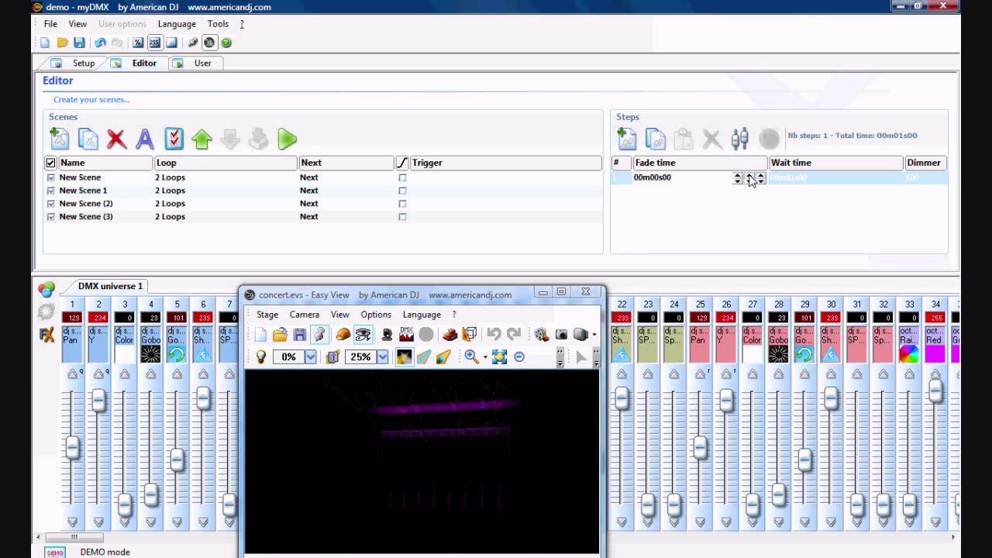
{"action": "left_click", "coordinate": [852, 180]}
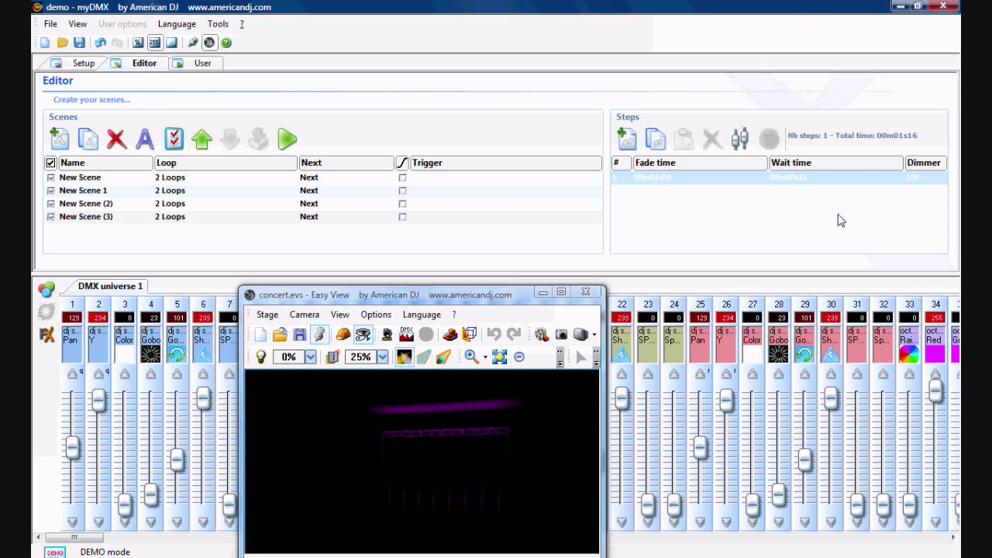
Try dimmer levels on New Scene (3)'s step with the slider, testing values around 56 and 58.
{"action": "left_click", "coordinate": [916, 179]}
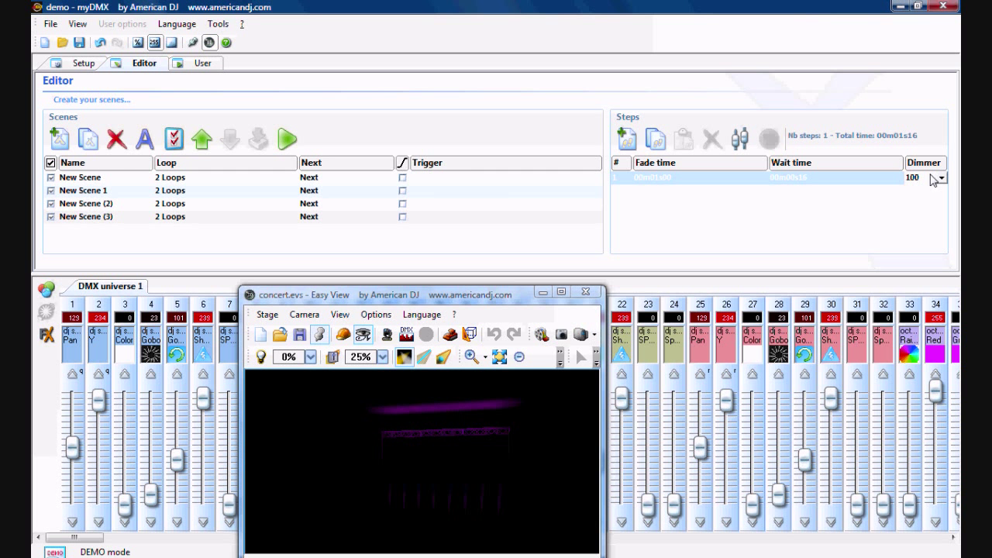
{"action": "left_click", "coordinate": [941, 179]}
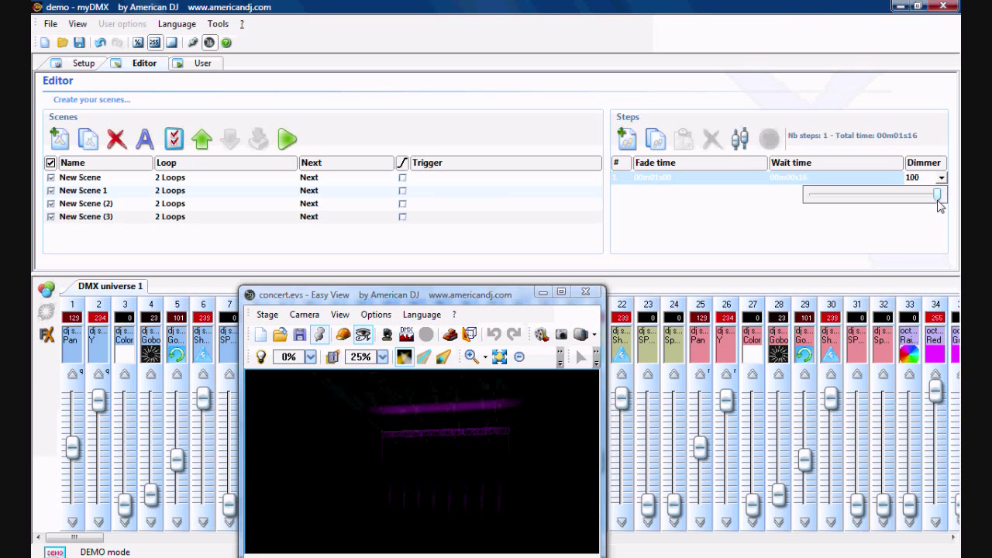
{"action": "left_click_drag", "start_coordinate": [938, 203], "coordinate": [762, 215]}
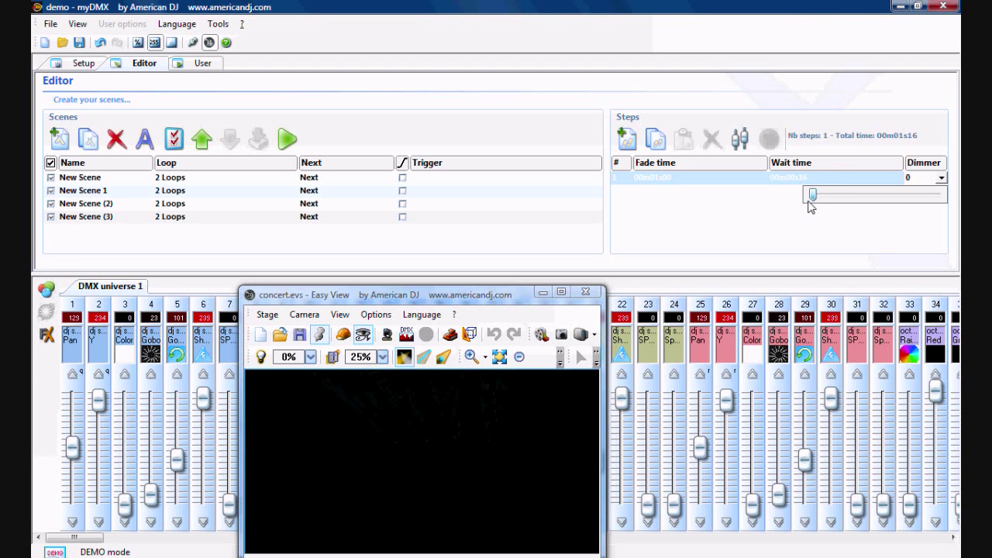
{"action": "left_click_drag", "start_coordinate": [812, 195], "coordinate": [945, 194]}
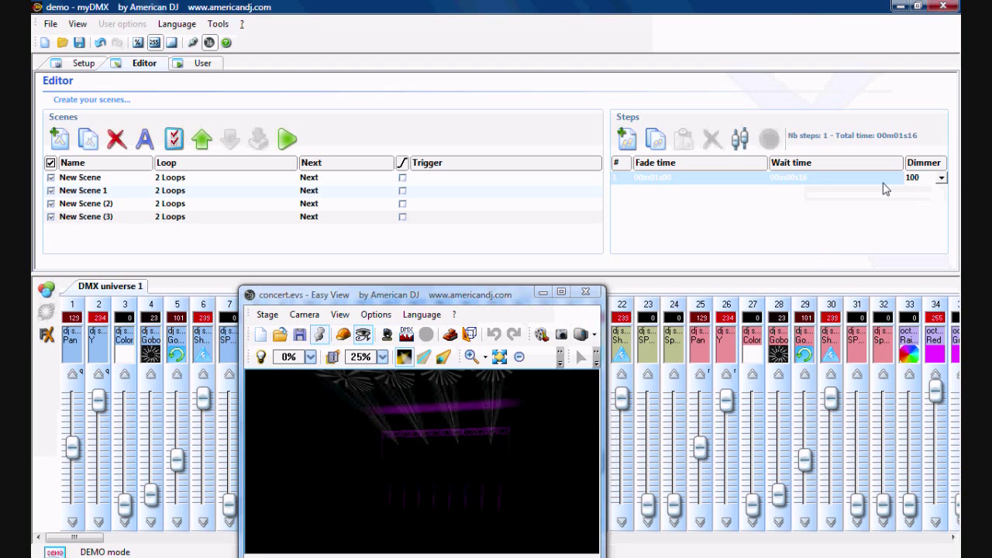
Preview New Scene (2), New Scene 1 and New Scene on the stage.
{"action": "left_click", "coordinate": [347, 205]}
{"action": "left_click", "coordinate": [346, 190]}
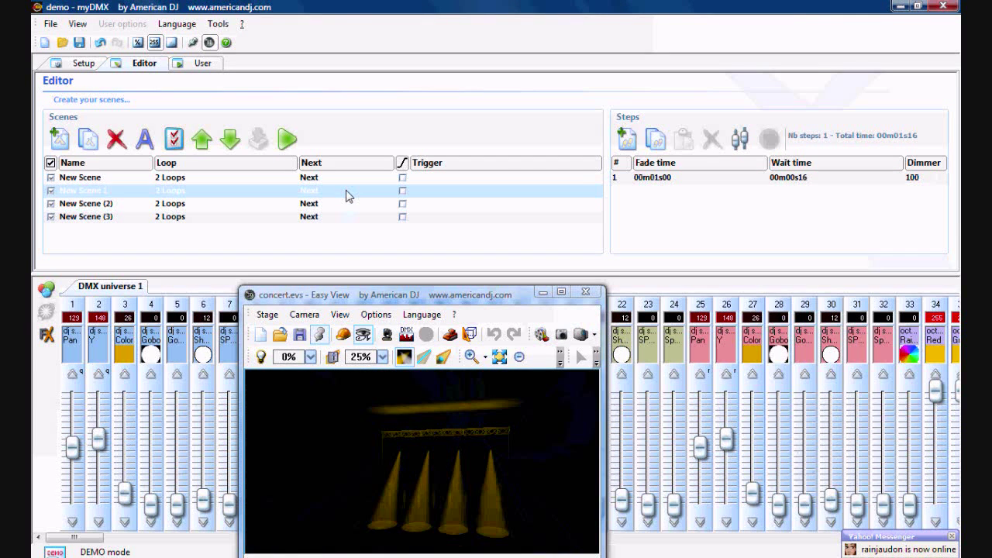
{"action": "left_click", "coordinate": [347, 177]}
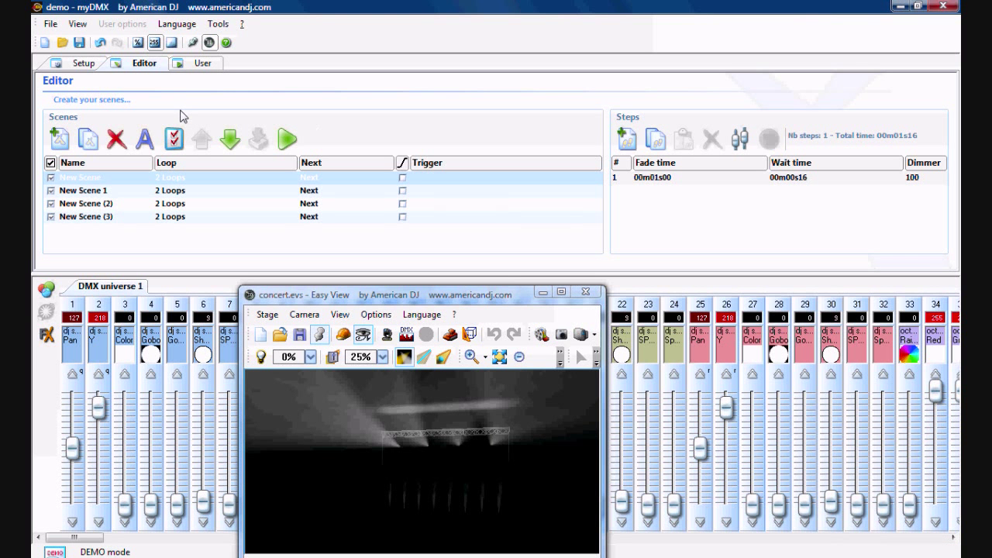
In the User view, move the Easy View preview to the top right and play the scene sequence.
{"action": "left_click", "coordinate": [196, 64]}
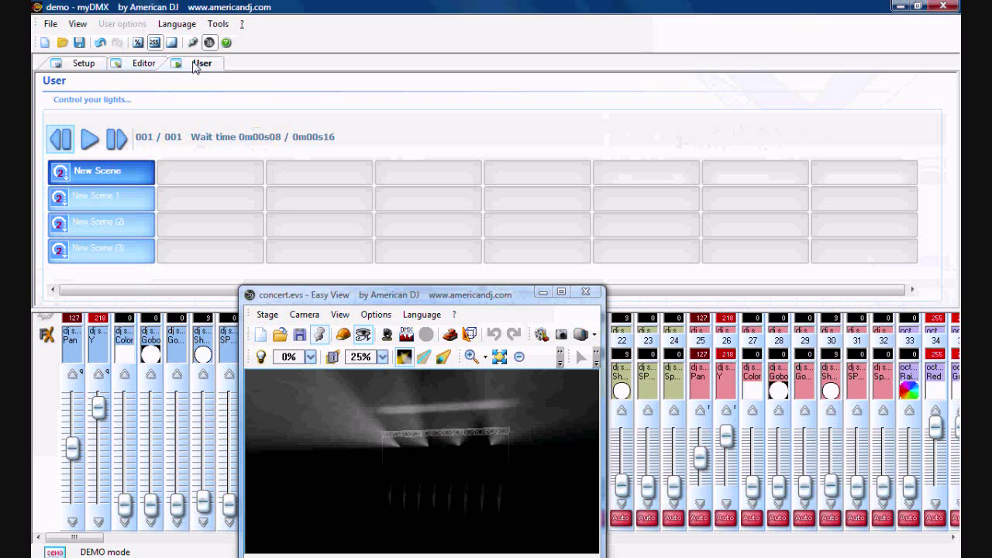
{"action": "left_click_drag", "start_coordinate": [349, 300], "coordinate": [623, 42]}
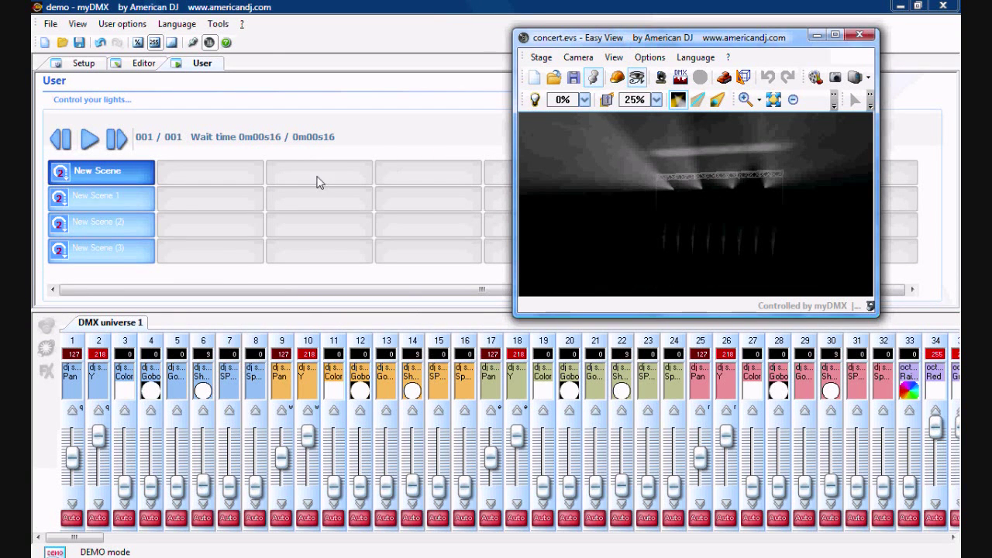
{"action": "left_click", "coordinate": [89, 140]}
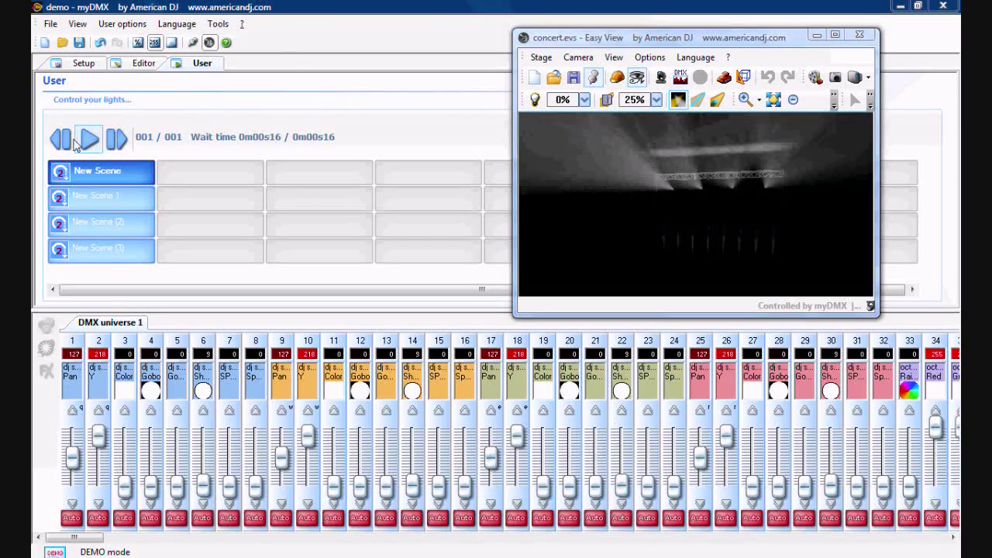
Back in the Editor, uncover the steps and check the wait times of New Scene 1 and New Scene (2).
{"action": "left_click", "coordinate": [142, 67]}
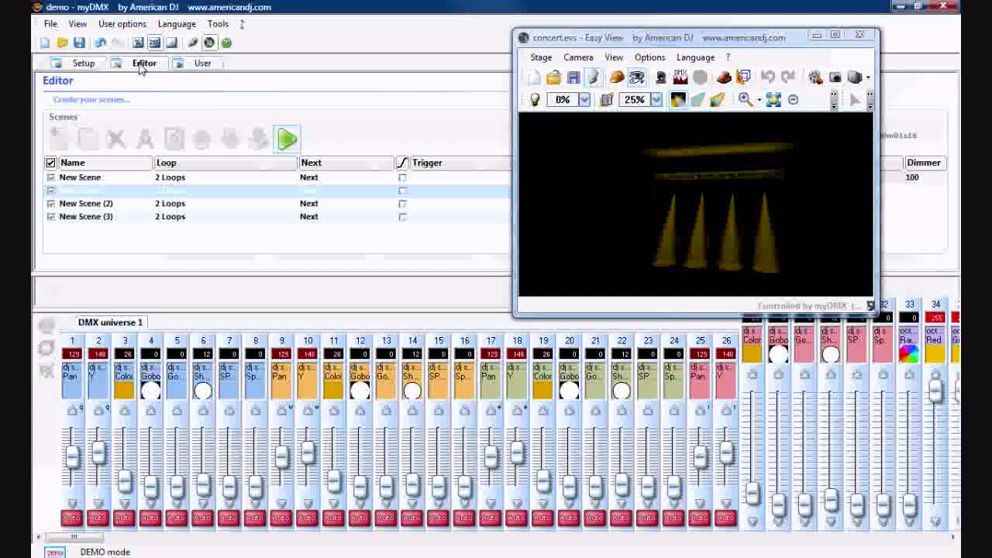
{"action": "left_click_drag", "start_coordinate": [633, 40], "coordinate": [328, 236]}
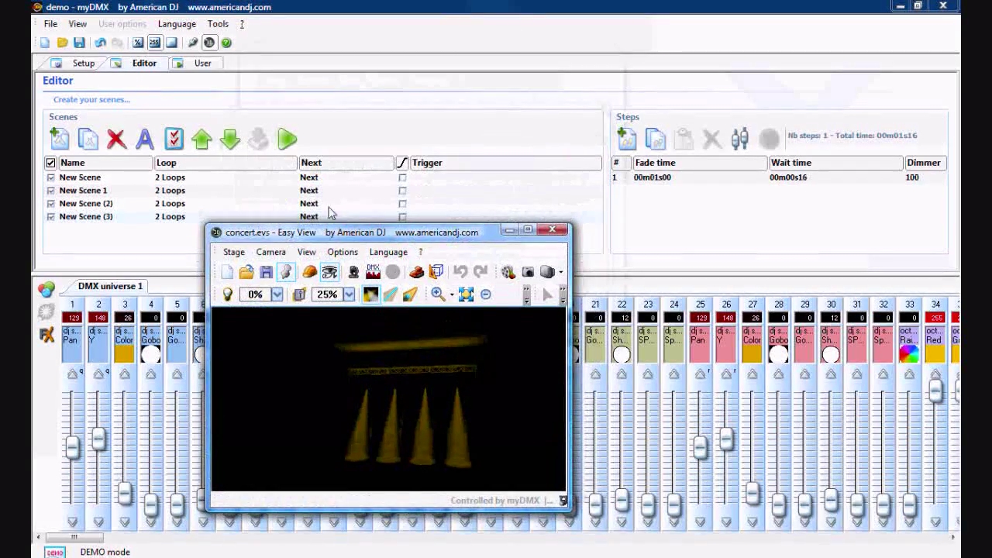
{"action": "left_click", "coordinate": [337, 194]}
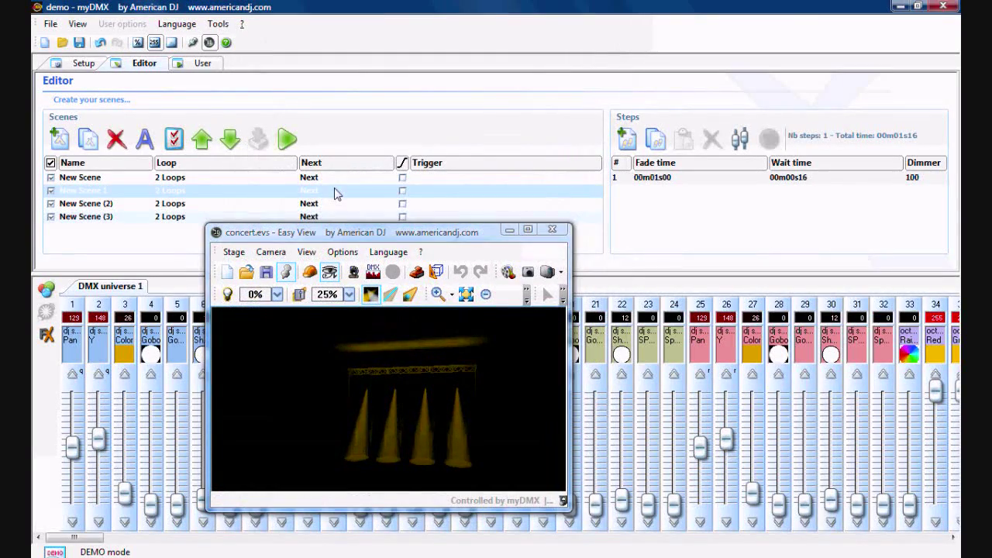
{"action": "left_click", "coordinate": [856, 180]}
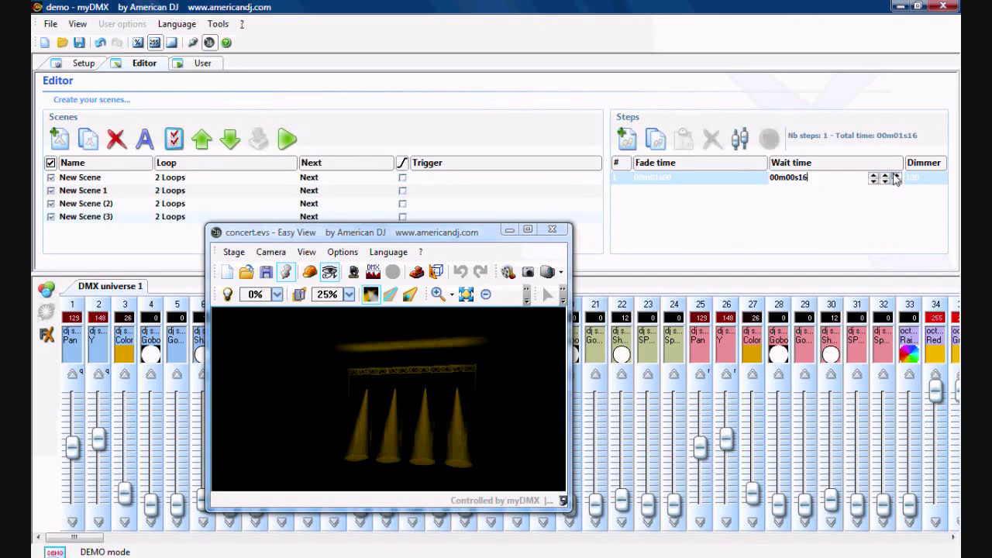
{"action": "left_click", "coordinate": [353, 207]}
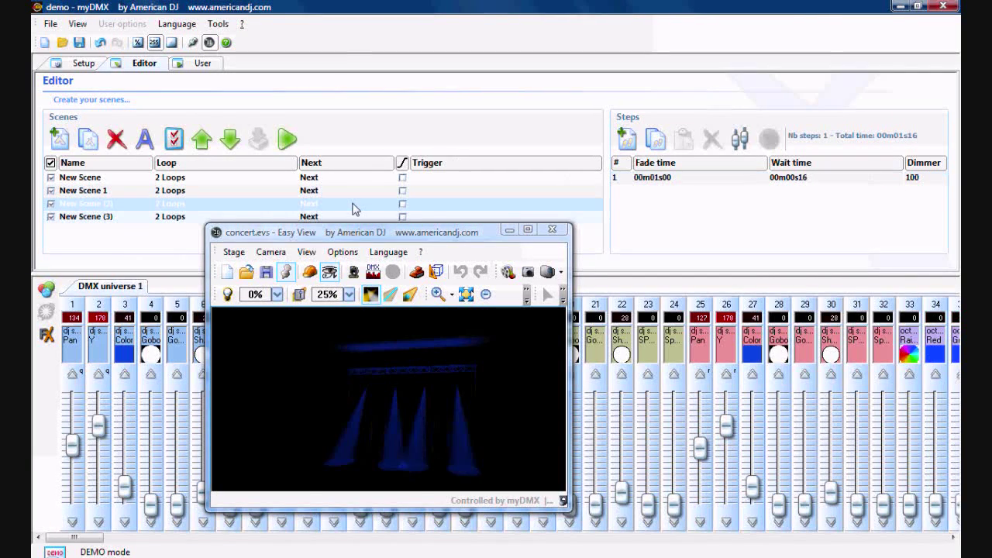
{"action": "left_click", "coordinate": [795, 178]}
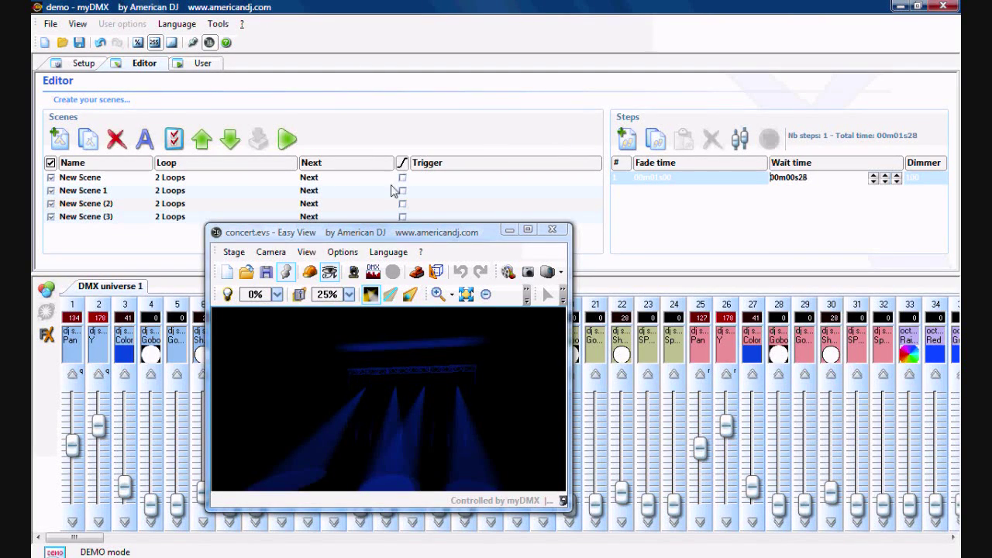
Raise New Scene (3)'s step wait time to 00m00s28.
{"action": "left_click", "coordinate": [371, 218]}
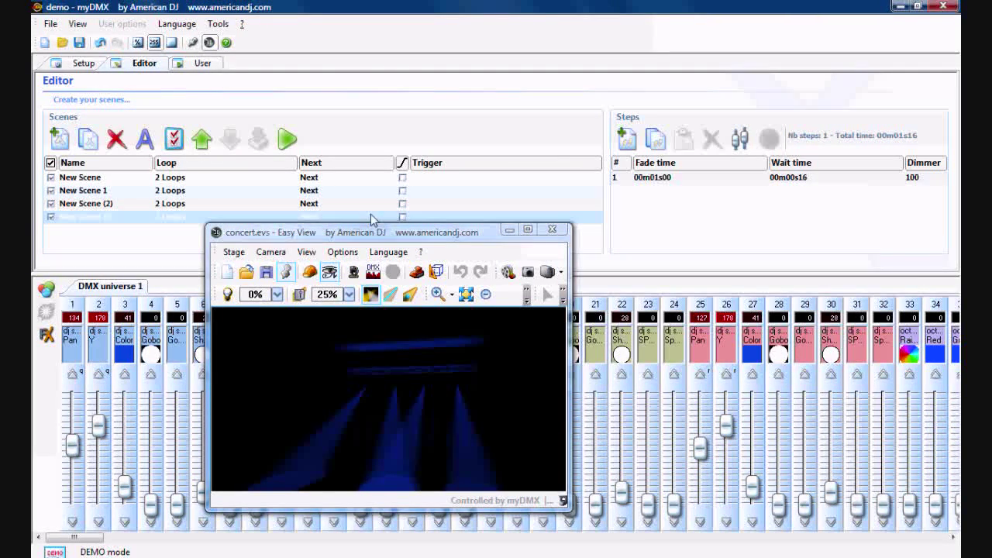
{"action": "left_click", "coordinate": [810, 180]}
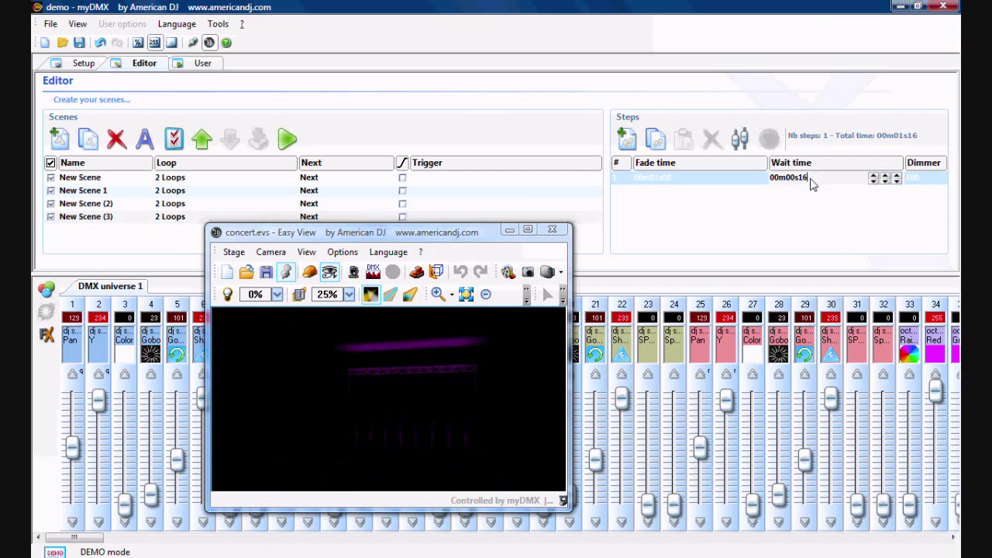
{"action": "left_click", "coordinate": [897, 176]}
{"action": "left_click", "coordinate": [850, 223]}
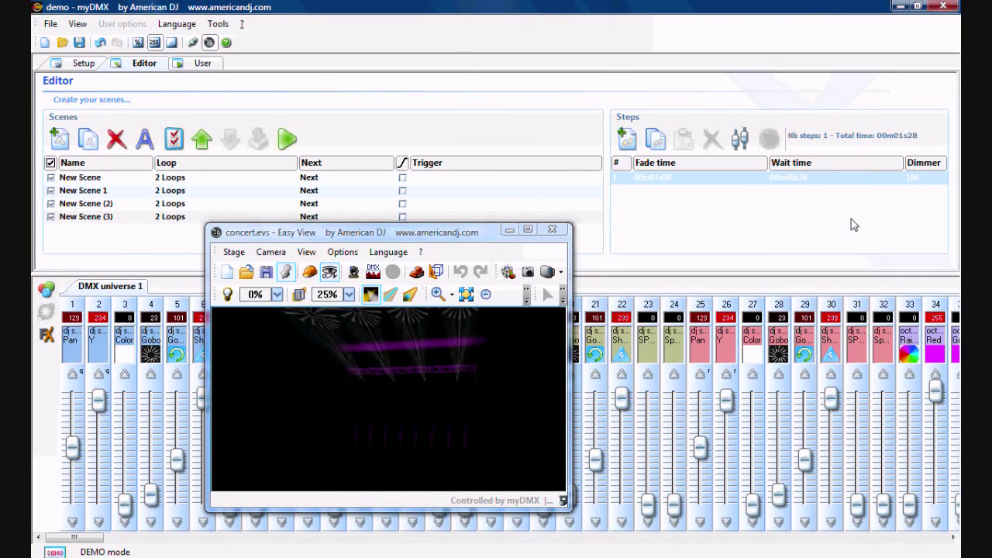
Lower New Scene's step dimmer from 100 to 34 and move the stage preview aside.
{"action": "left_click", "coordinate": [254, 178]}
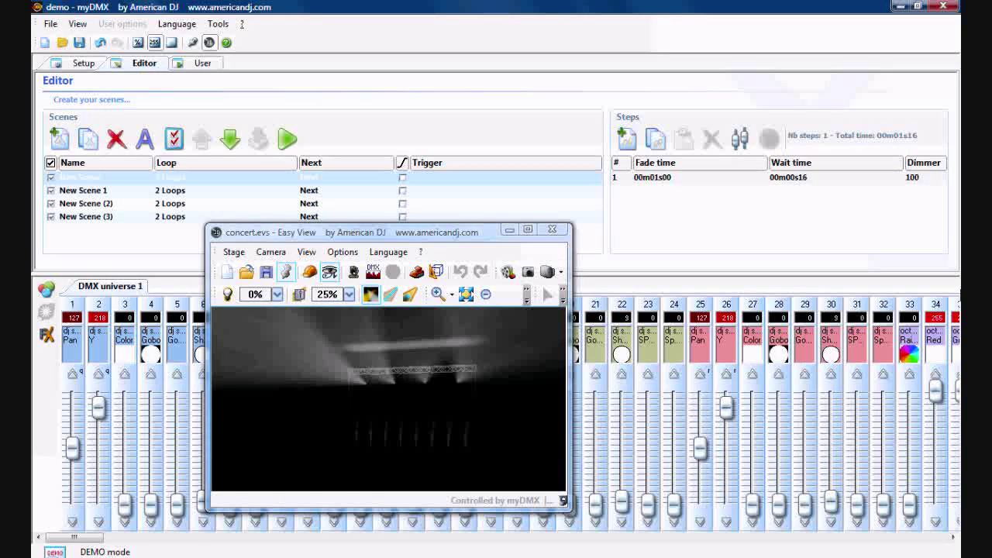
{"action": "left_click", "coordinate": [913, 178]}
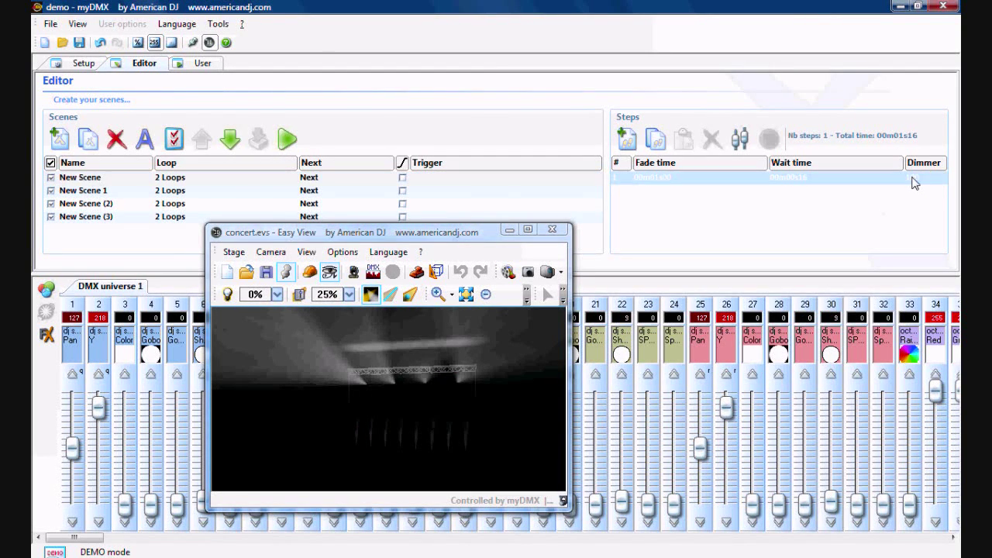
{"action": "left_click", "coordinate": [941, 180]}
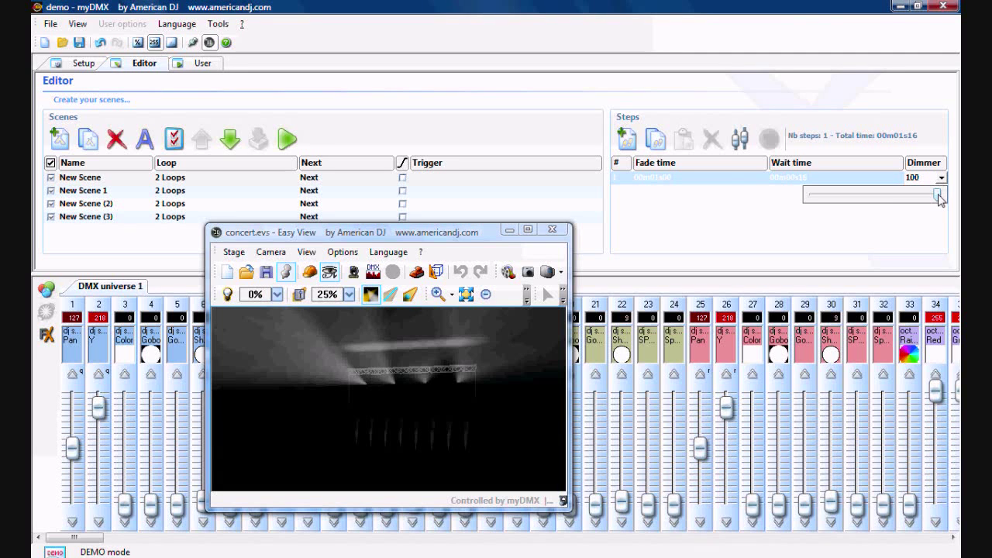
{"action": "left_click_drag", "start_coordinate": [938, 195], "coordinate": [859, 218]}
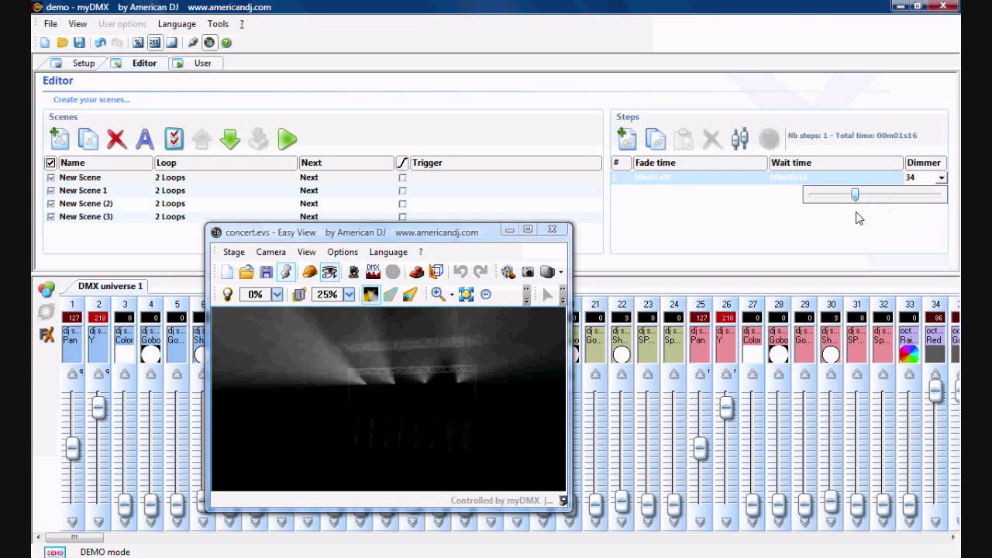
{"action": "left_click", "coordinate": [859, 218]}
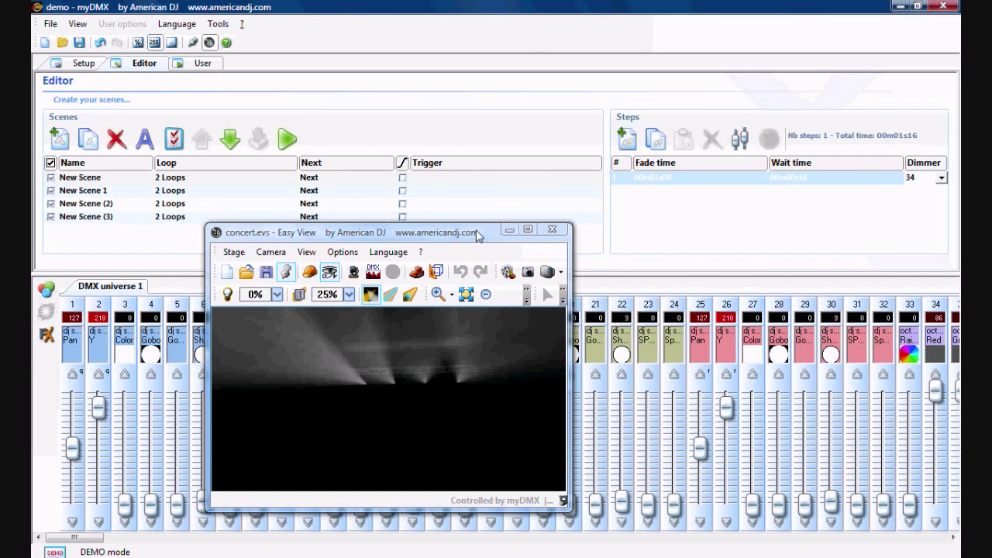
{"action": "left_click_drag", "start_coordinate": [477, 235], "coordinate": [809, 86]}
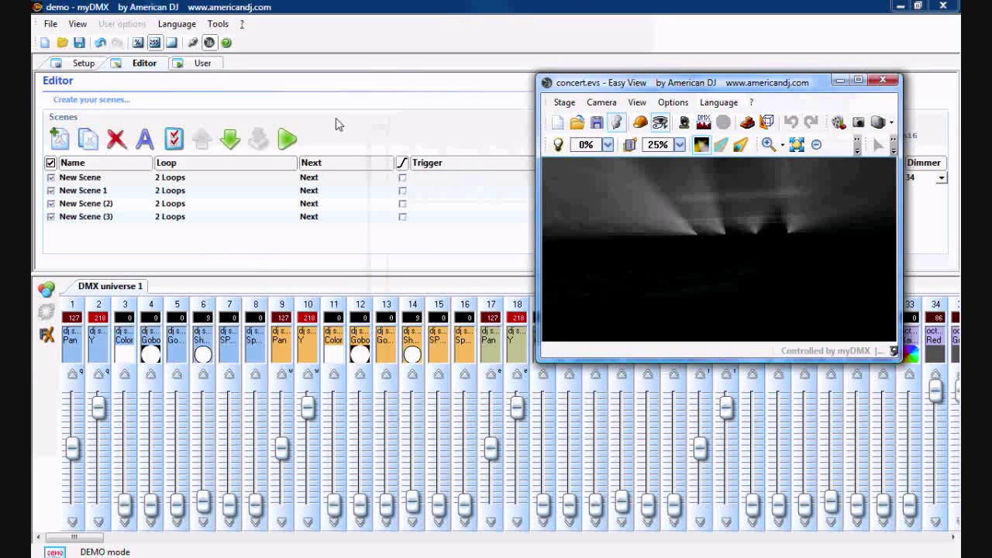
Play the chained scene sequence from the User view, starting at New Scene.
{"action": "left_click", "coordinate": [188, 64]}
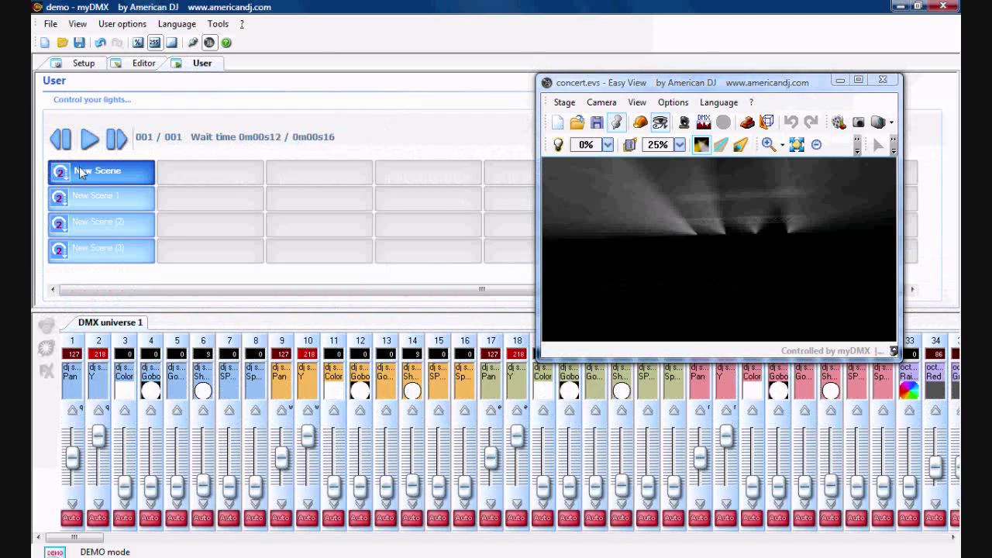
{"action": "left_click", "coordinate": [90, 138]}
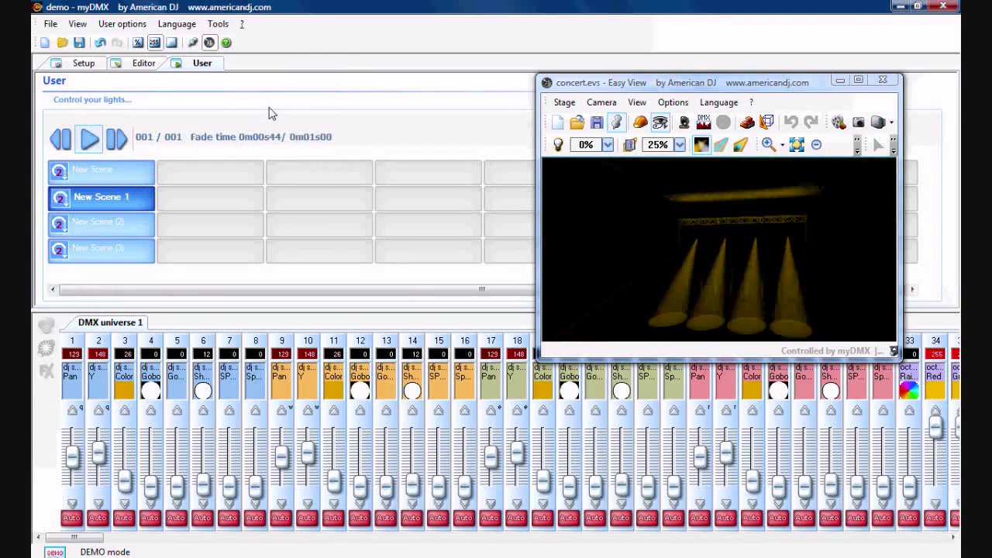